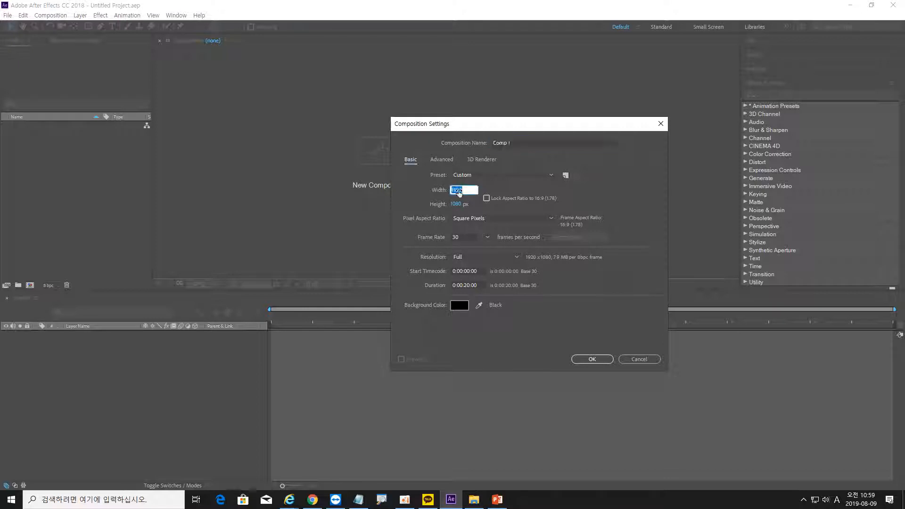
Create a composition named "gold particle" with a width of 1920 px and a duration of 20 seconds.
text(1930)
key(Tab)
key(Tab)
key(Tab)
key(Tab)
text(20)
click(593, 297)
click(531, 141)
text(gold particle)
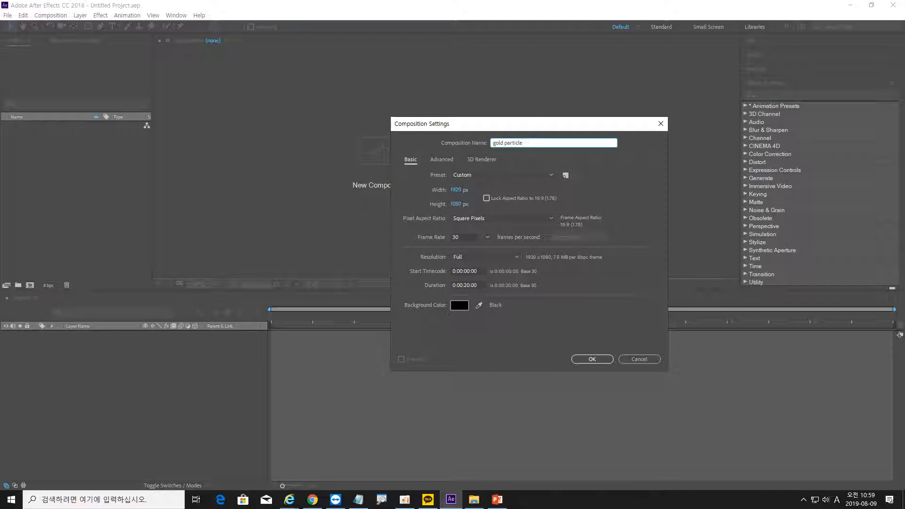
click(595, 359)
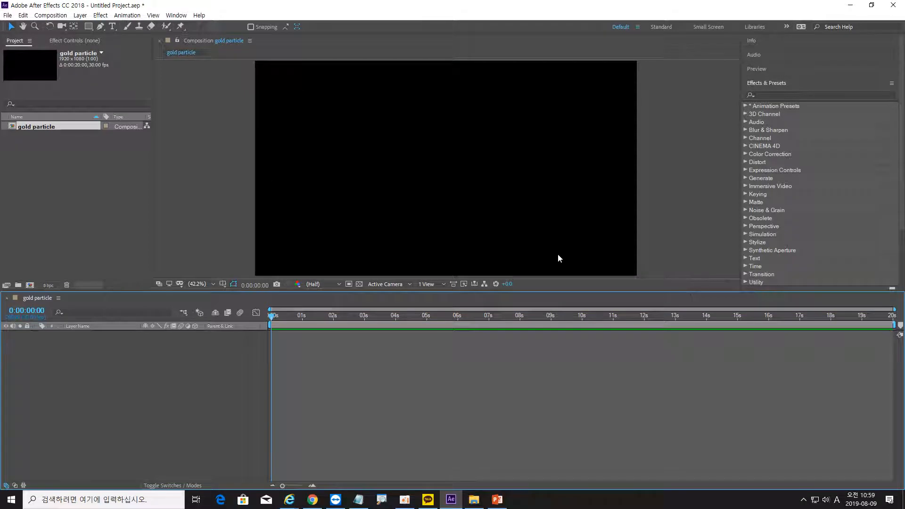
Create a white, composition-sized solid layer named BG.
click(82, 15)
mouse_move(90, 27)
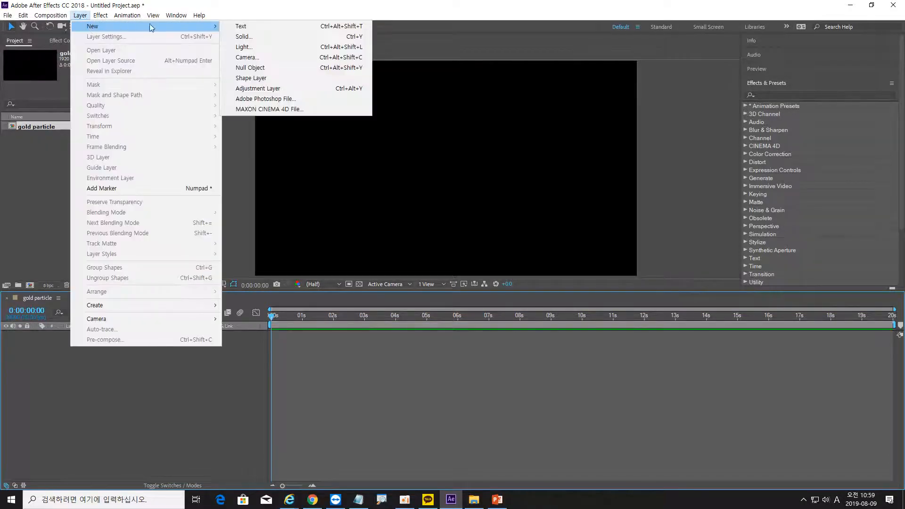
click(253, 35)
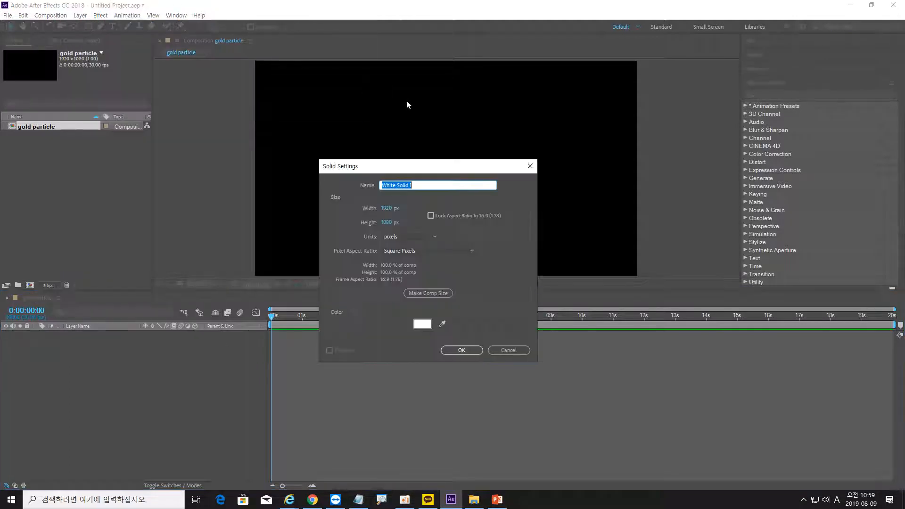
text(BG)
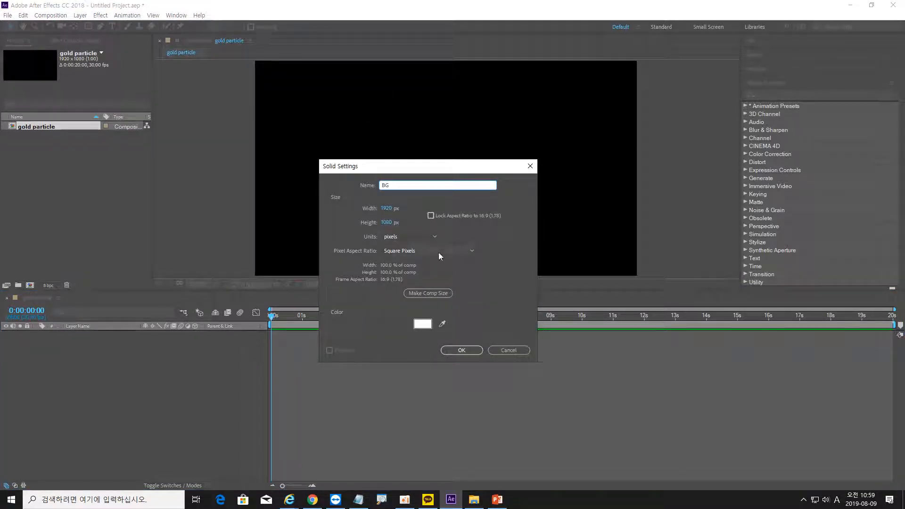
click(463, 351)
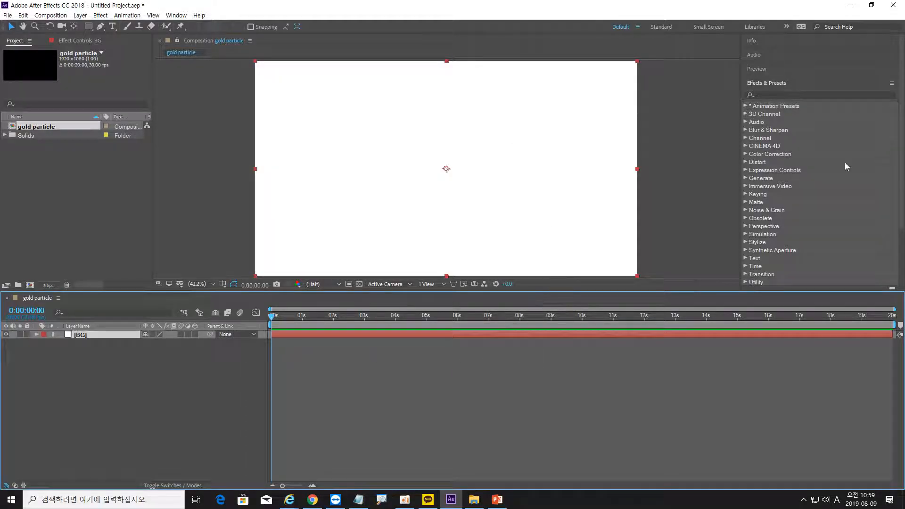
Find the 4-Color Gradient effect and apply it to the BG layer.
click(785, 94)
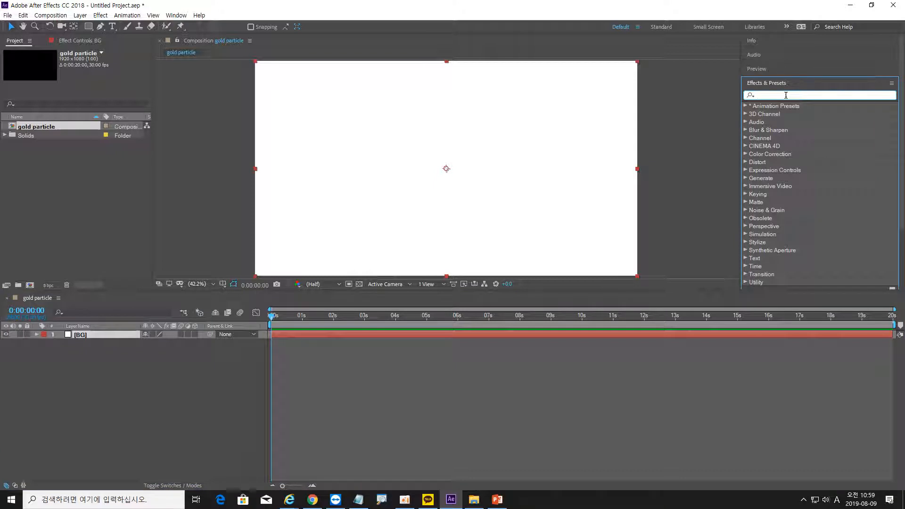
text(4)
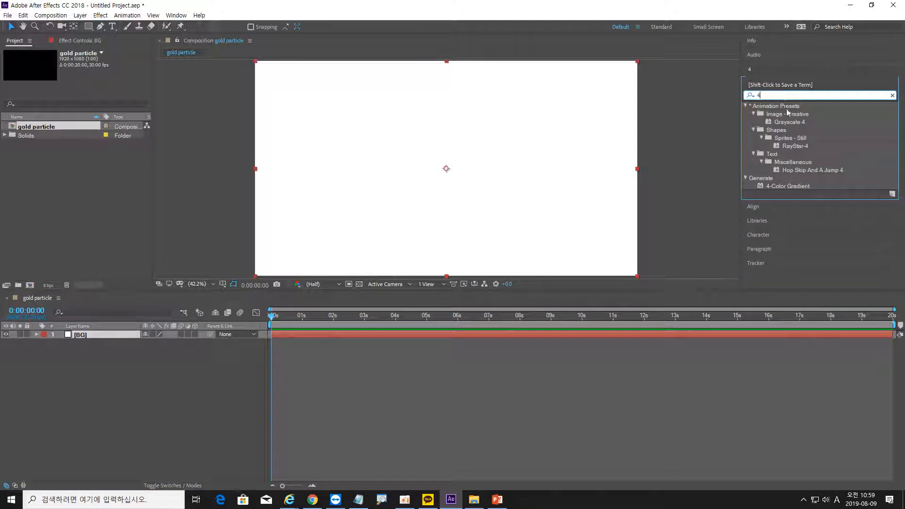
click(799, 187)
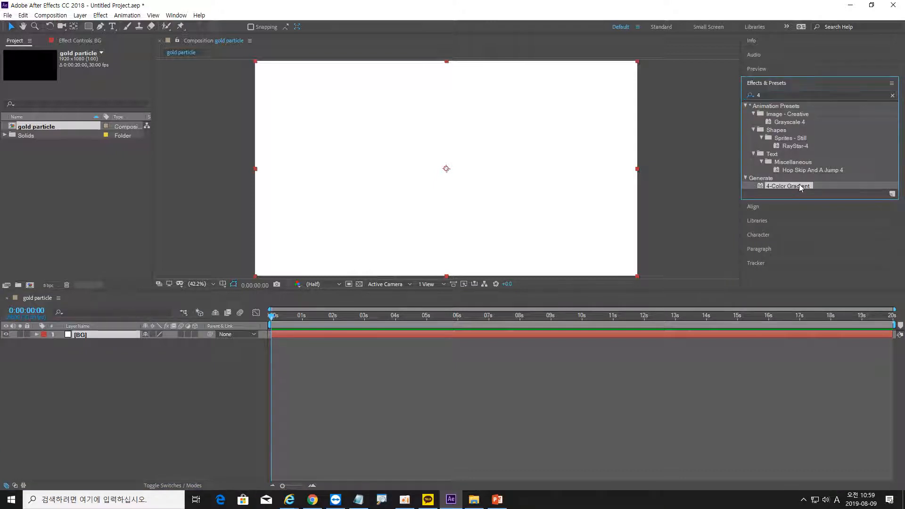
click(778, 94)
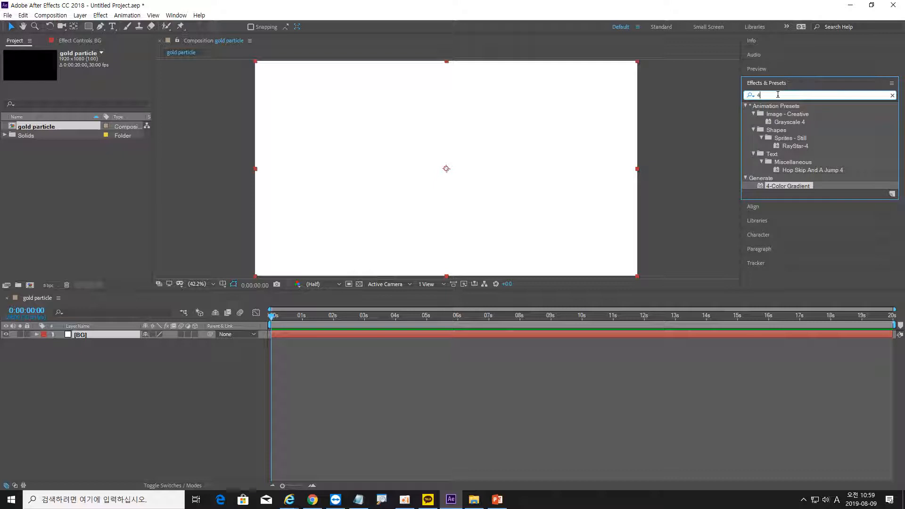
click(796, 186)
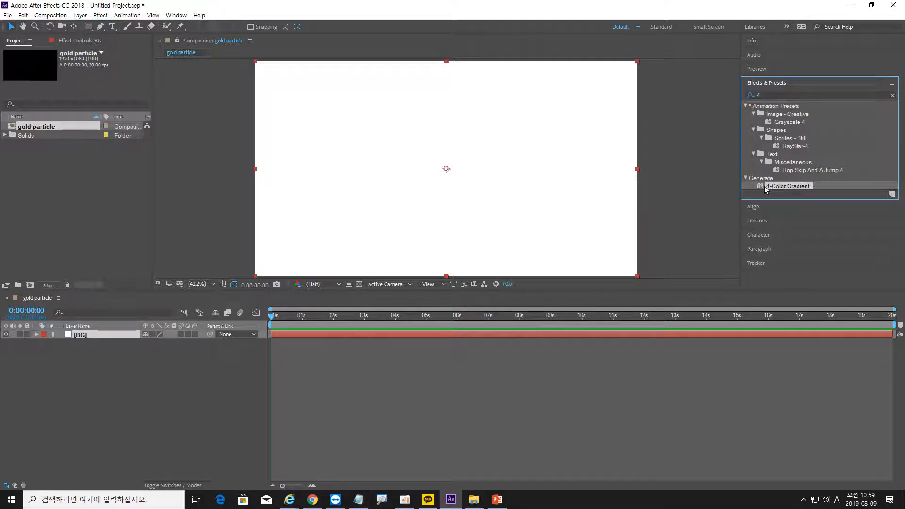
double_click(764, 186)
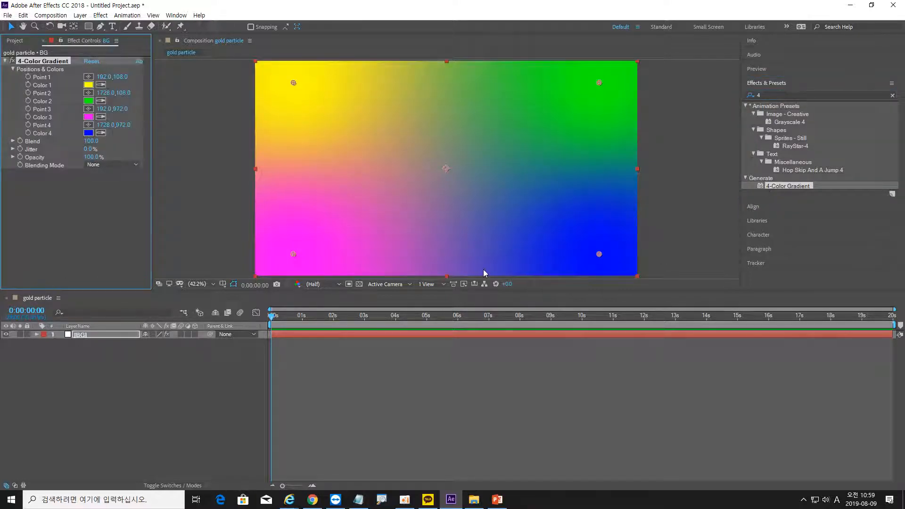
Set Color 1 and Color 4 of the 4-Color Gradient to black (000000).
click(88, 84)
text(000000)
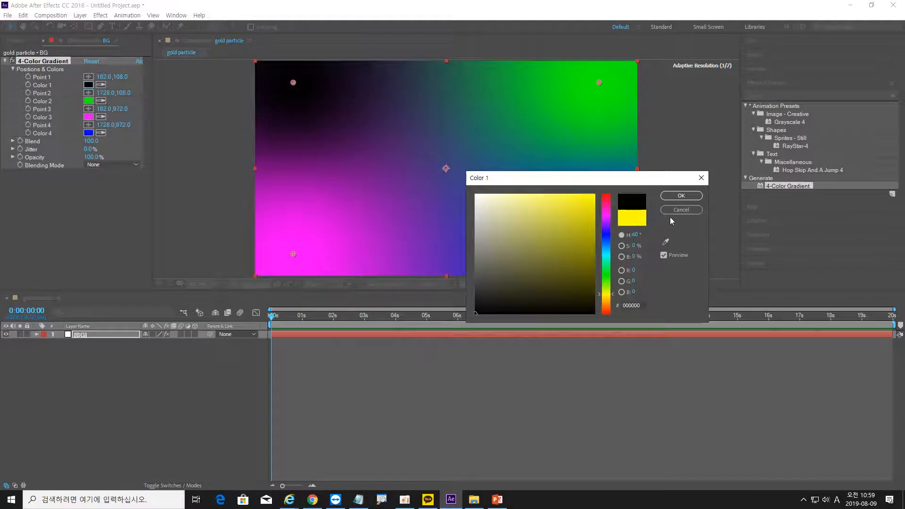
click(681, 195)
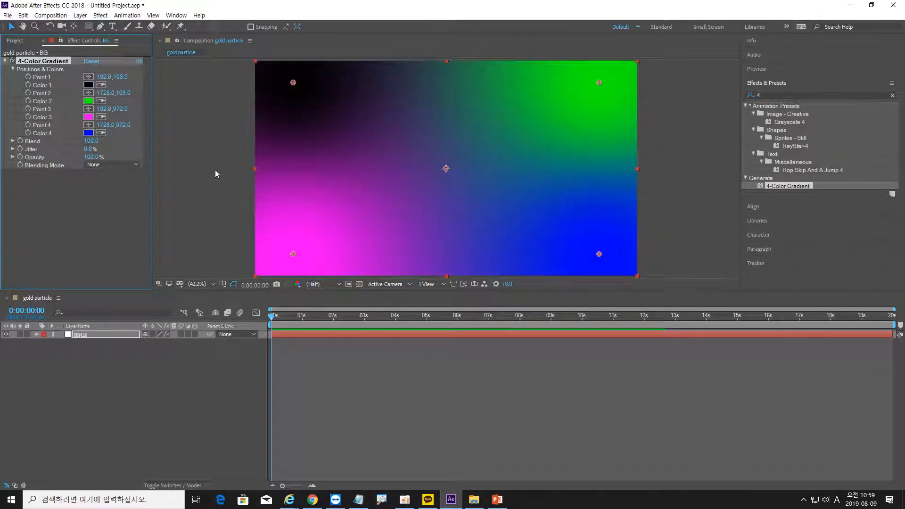
click(91, 133)
text(000000)
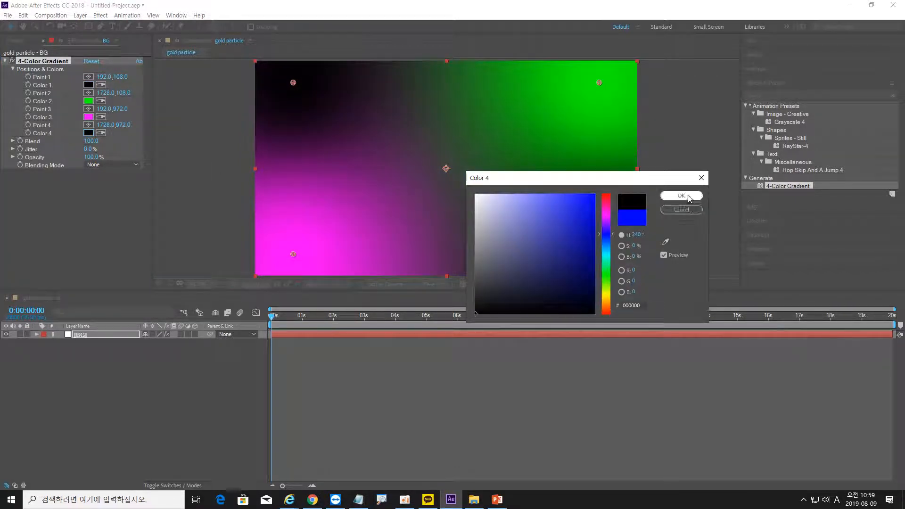
click(681, 196)
Change the gradient's Color 2 to a dark orange-brown, about 611E00.
click(90, 101)
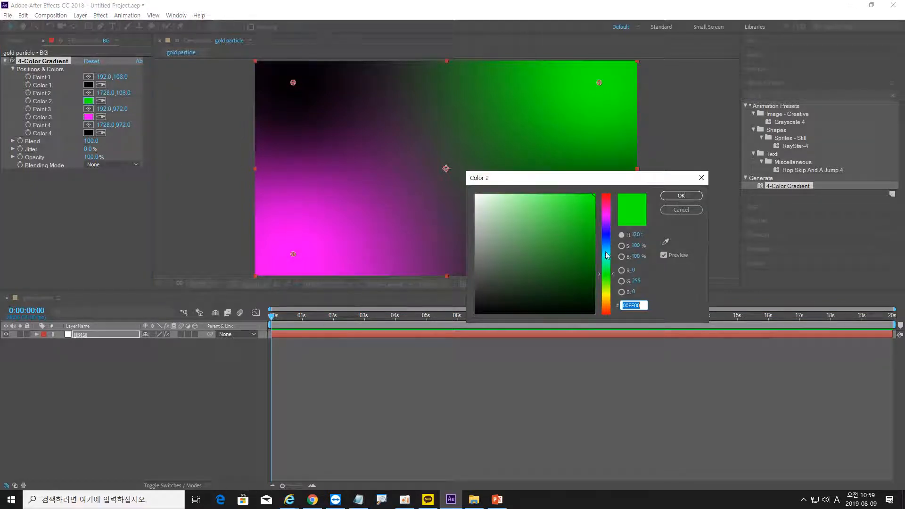
click(666, 242)
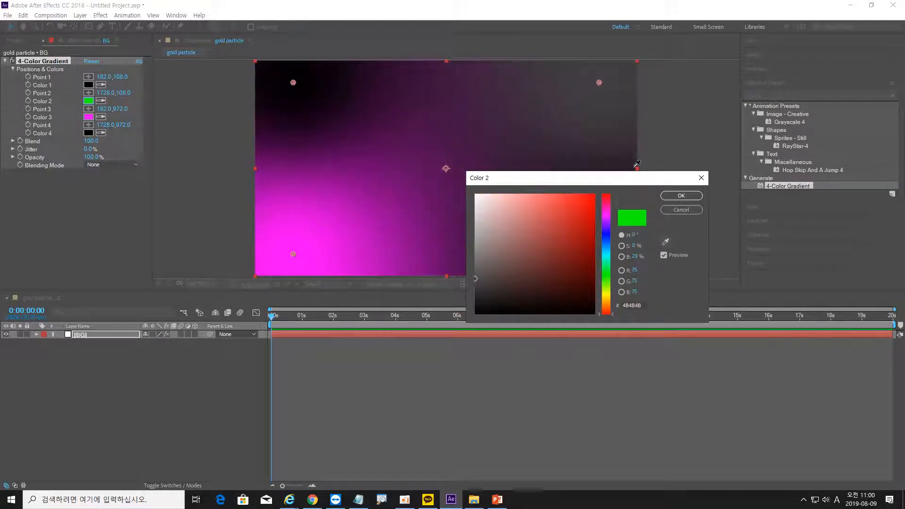
key(Escape)
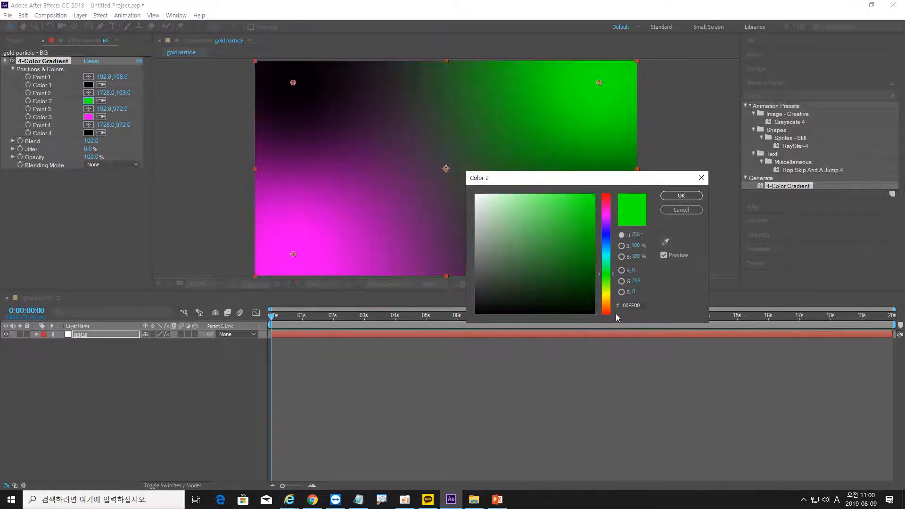
drag(614, 275, 614, 312)
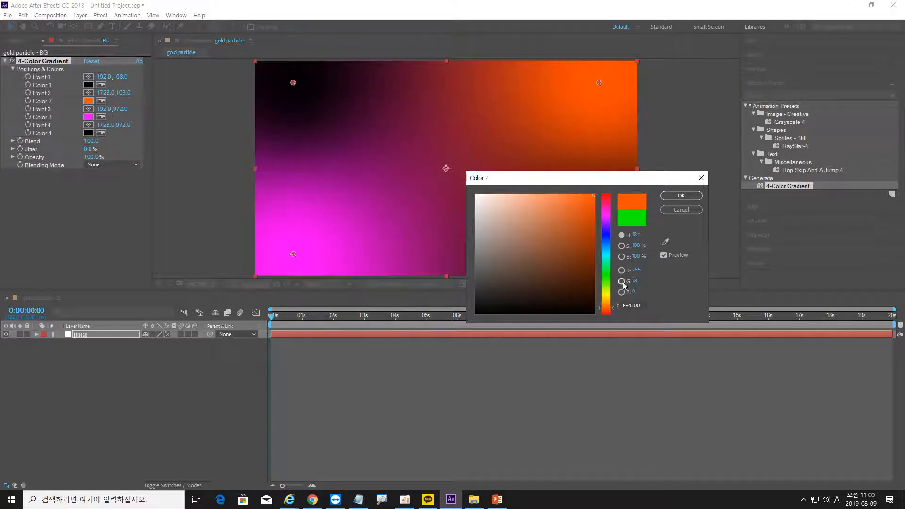
drag(636, 257, 604, 262)
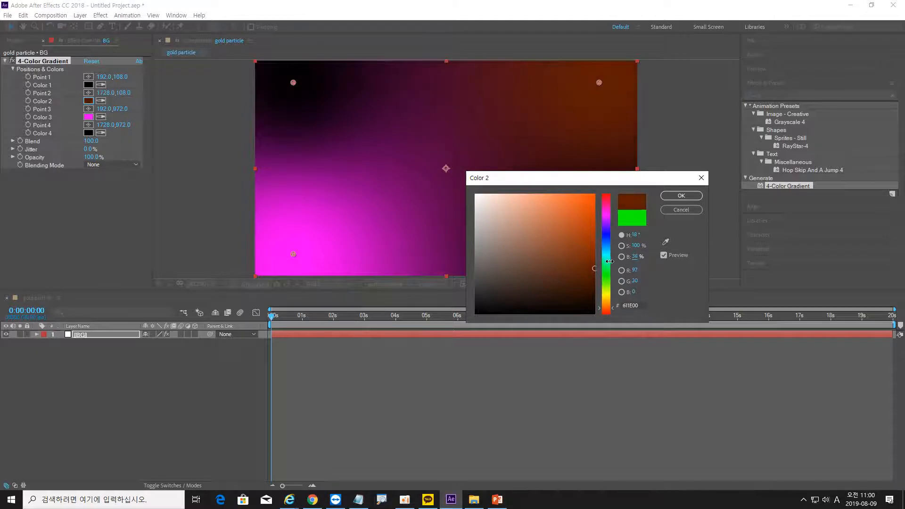
click(675, 197)
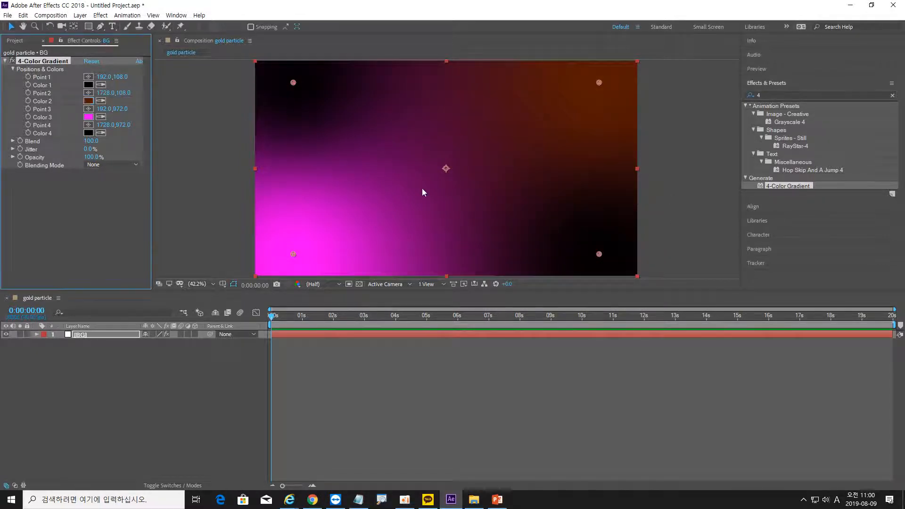
Sample the brown near gradient Point 2 for Color 3, and shift its hue and brightness to a lighter orange-brown.
click(89, 117)
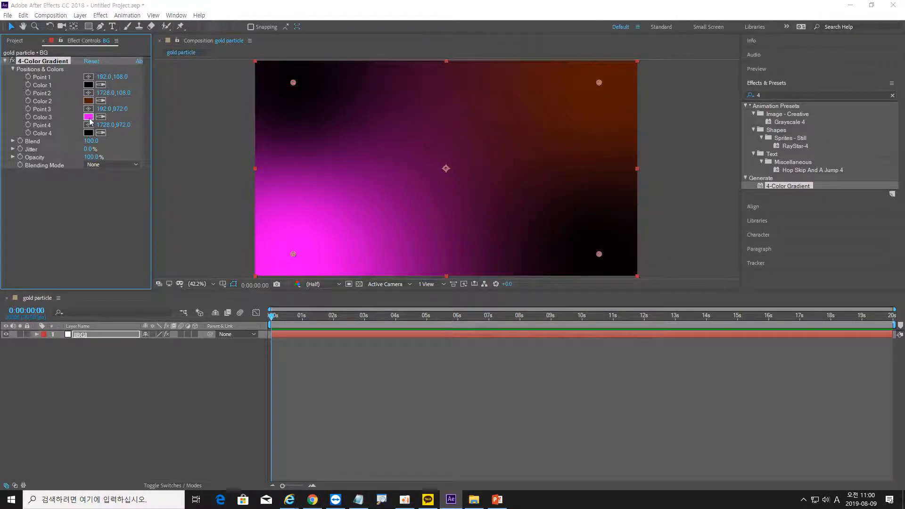
click(665, 242)
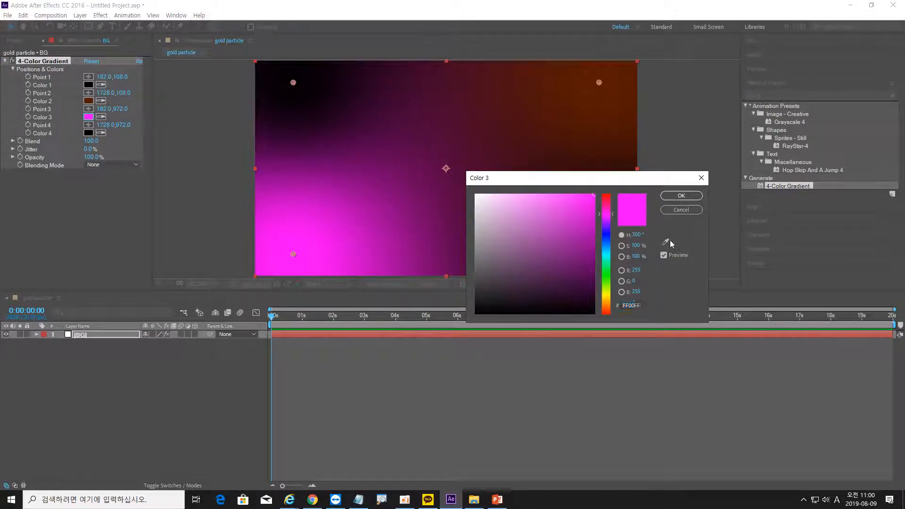
click(623, 96)
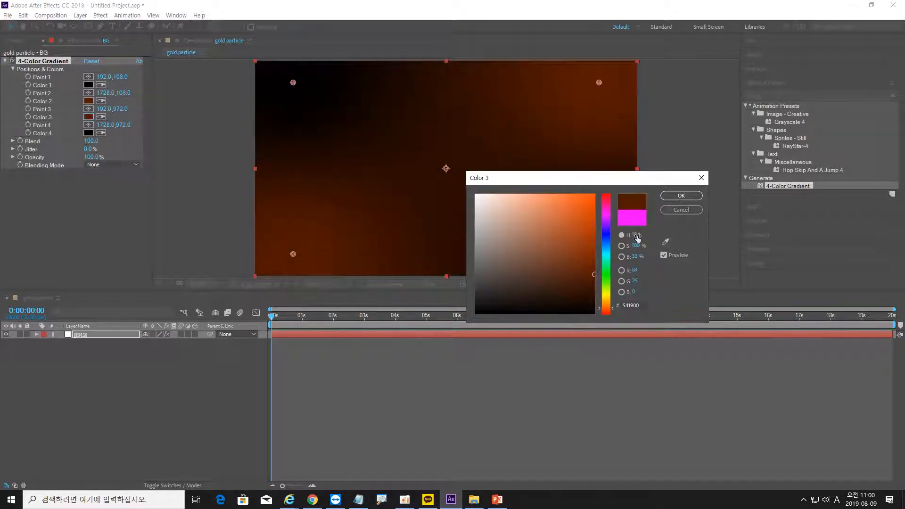
drag(638, 235, 641, 256)
click(681, 195)
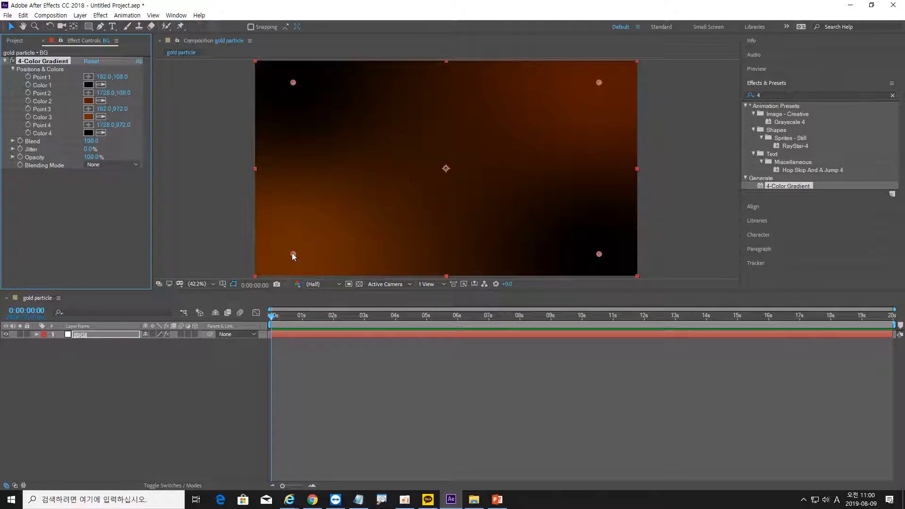
Reposition the gradient points to about 180,110 (Point 1), 1761,108 (Point 2), 303,953 (Point 3) and 1664,1008 (Point 4).
drag(292, 255, 316, 250)
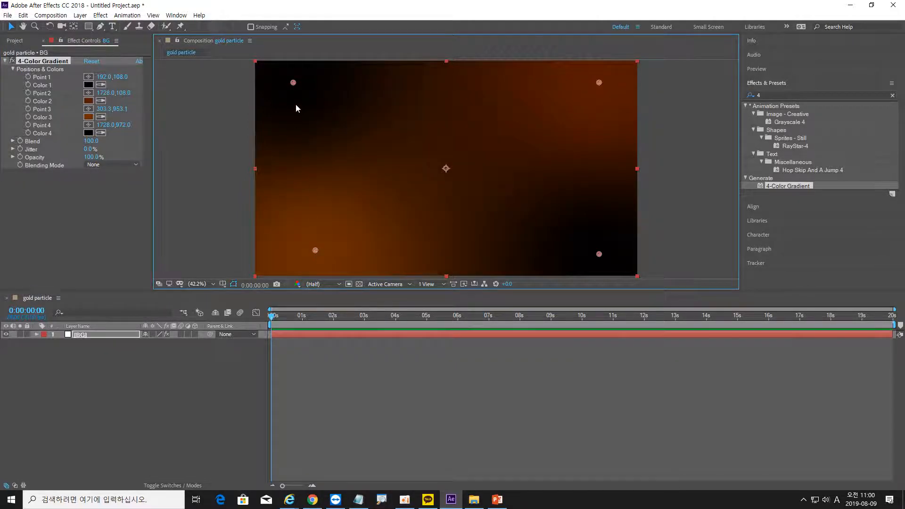
drag(295, 83, 294, 84)
drag(599, 254, 586, 261)
drag(604, 82, 609, 82)
Create a second white, composition-sized solid layer named noise.
click(81, 15)
mouse_move(215, 27)
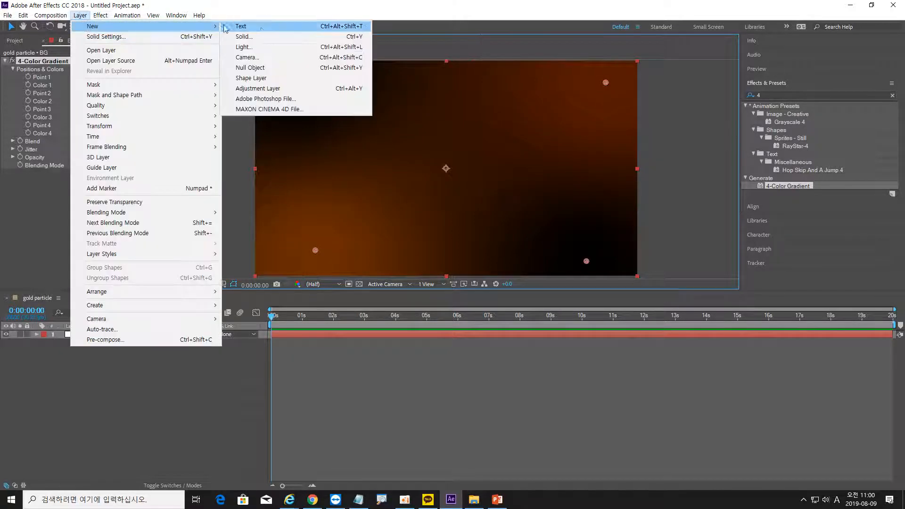
click(262, 37)
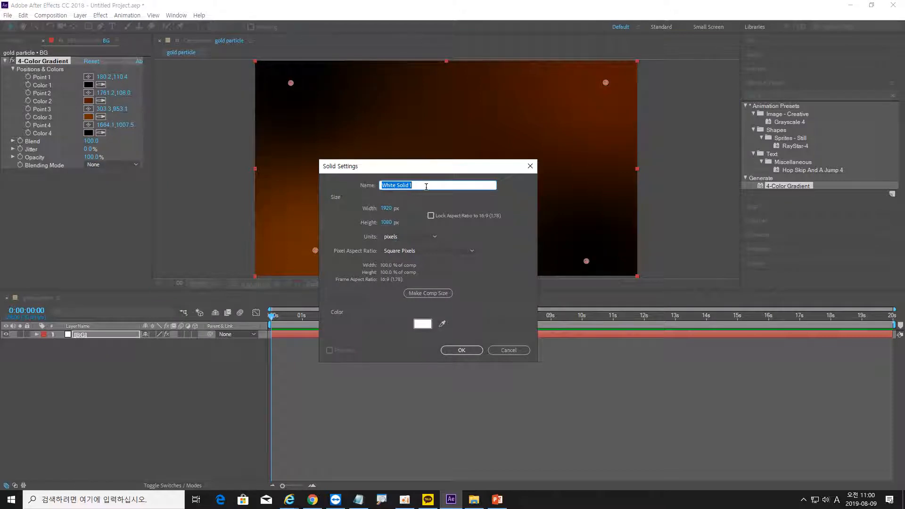
text(noise)
click(467, 351)
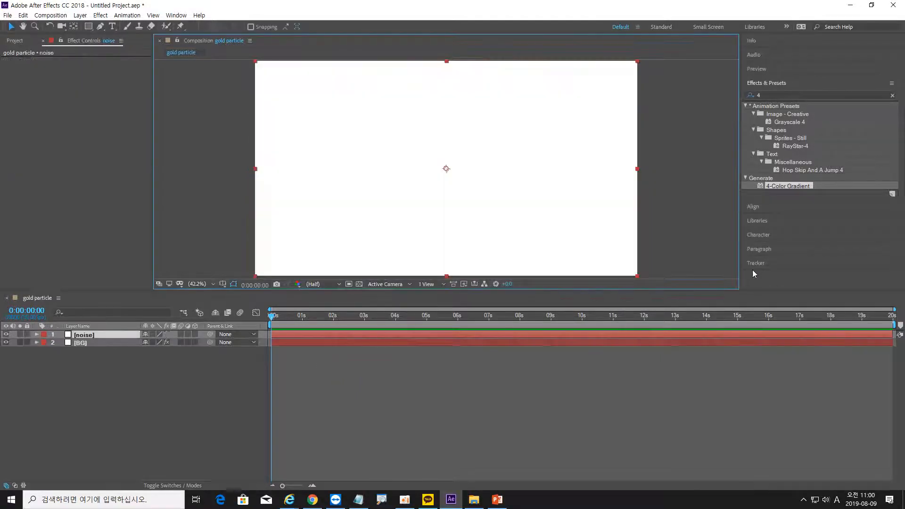
Clear the effects search and apply Fractal Noise from the Noise & Grain category to the noise layer.
click(775, 95)
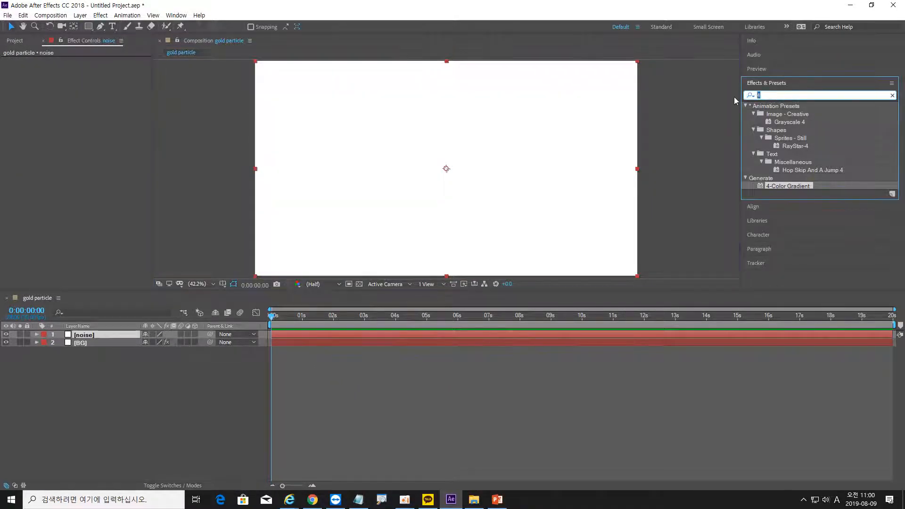
click(892, 96)
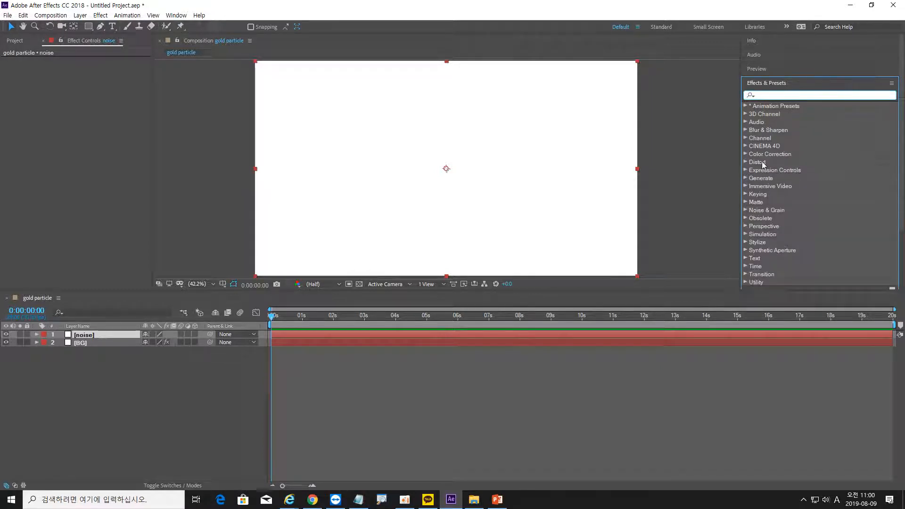
click(761, 211)
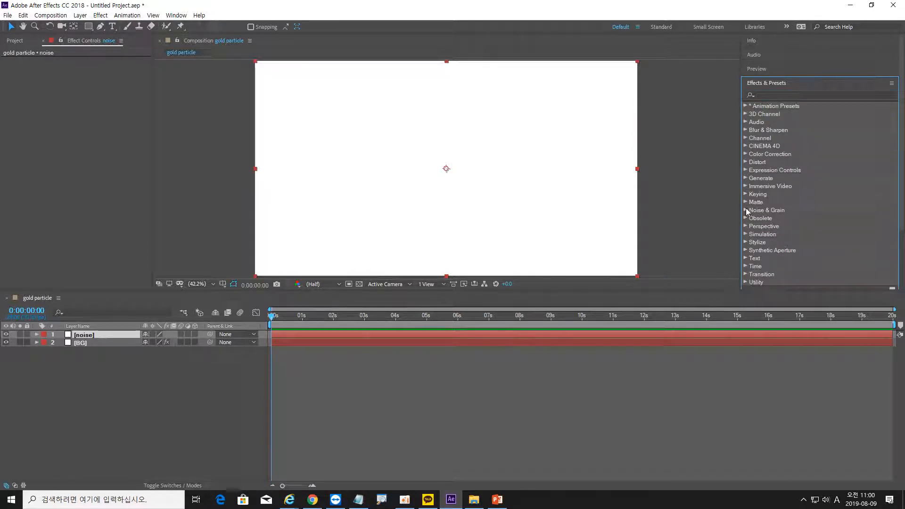
click(746, 210)
click(792, 234)
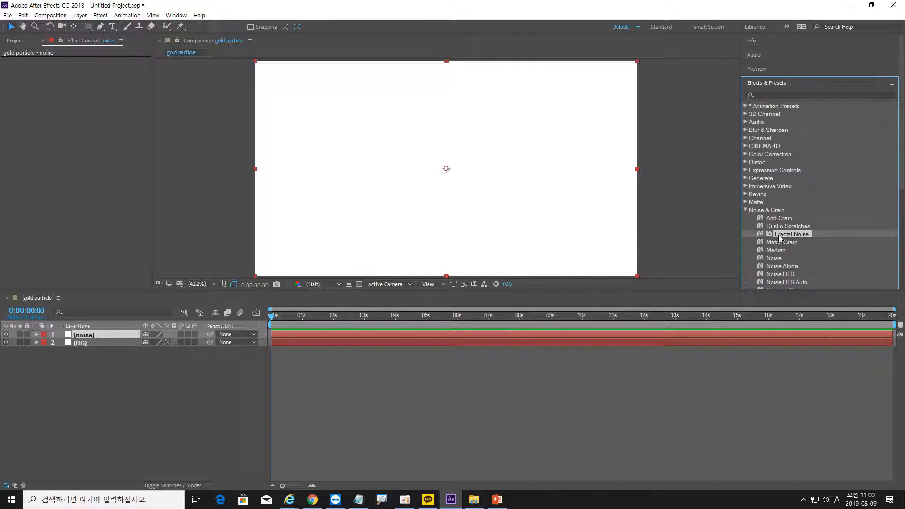
double_click(770, 233)
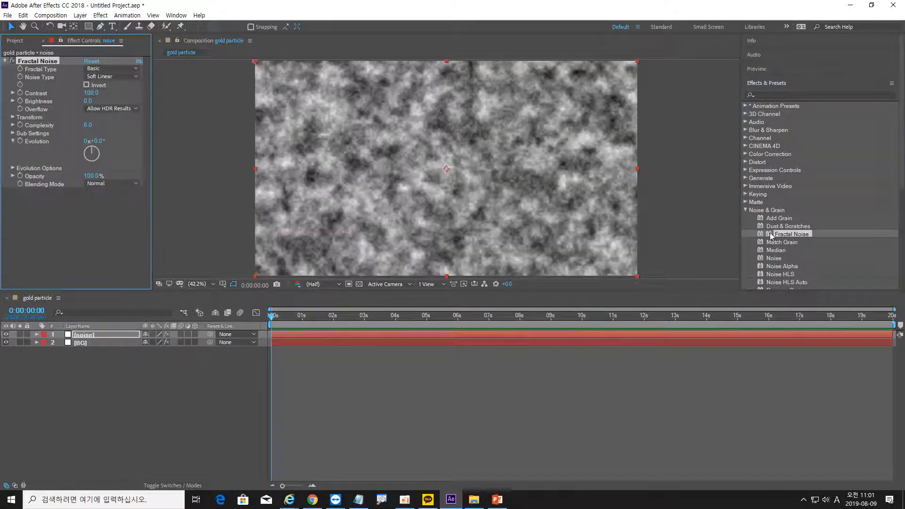
Set the Fractal Noise fractal type to Dynamic Progressive and its noise type to Spline.
click(121, 68)
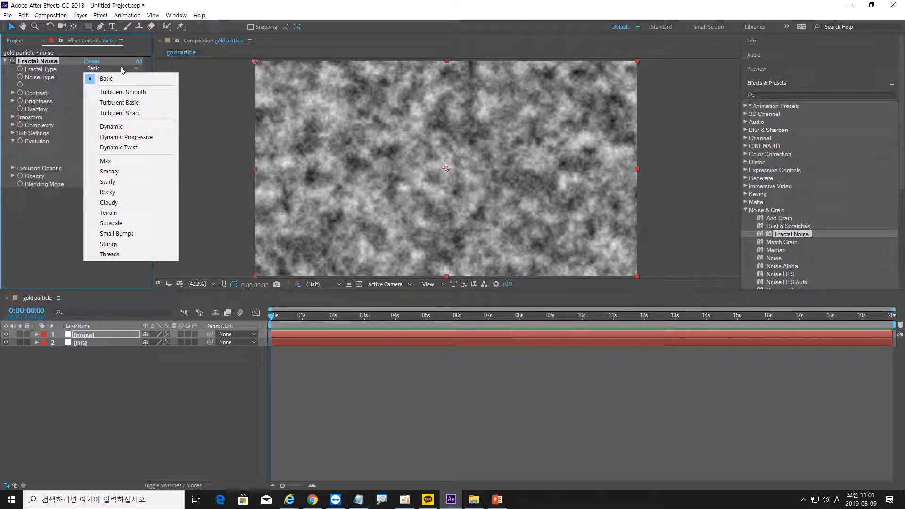
click(126, 137)
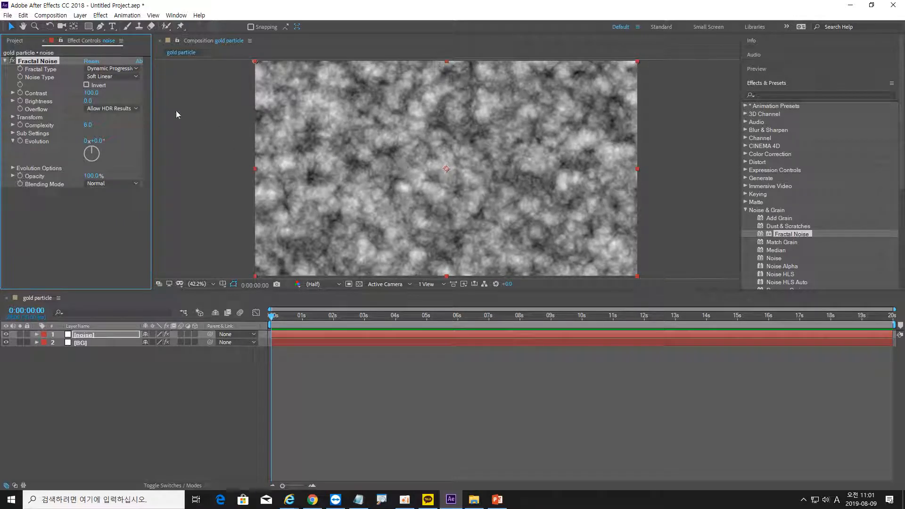
click(125, 77)
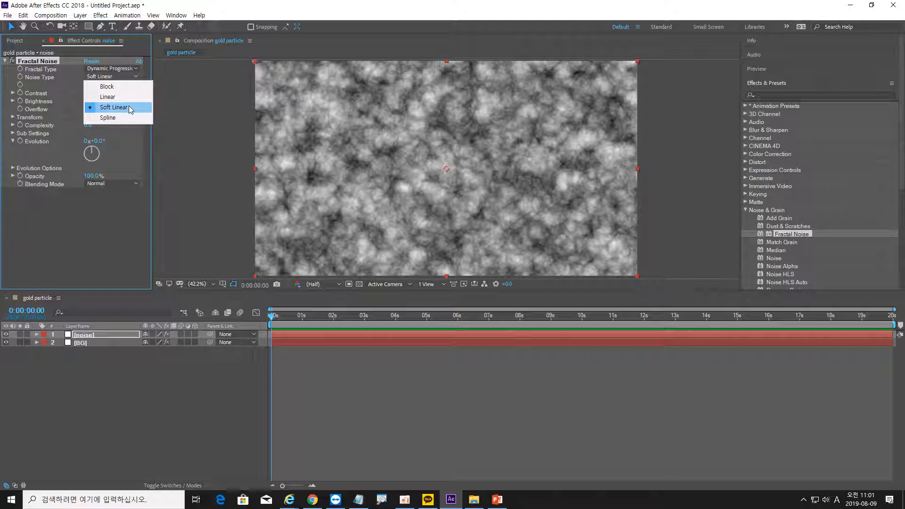
click(115, 118)
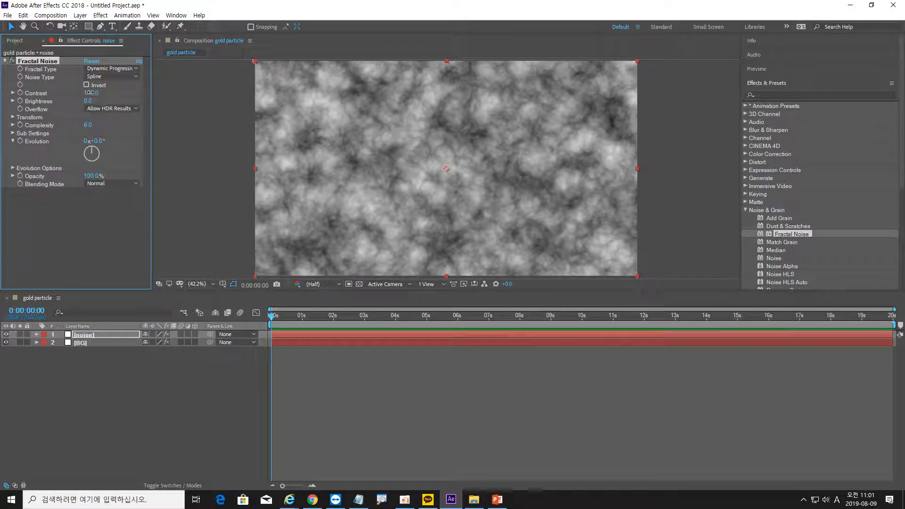
Set the Fractal Noise contrast to 327, brightness to -34 and complexity to 19.8.
drag(91, 93, 198, 98)
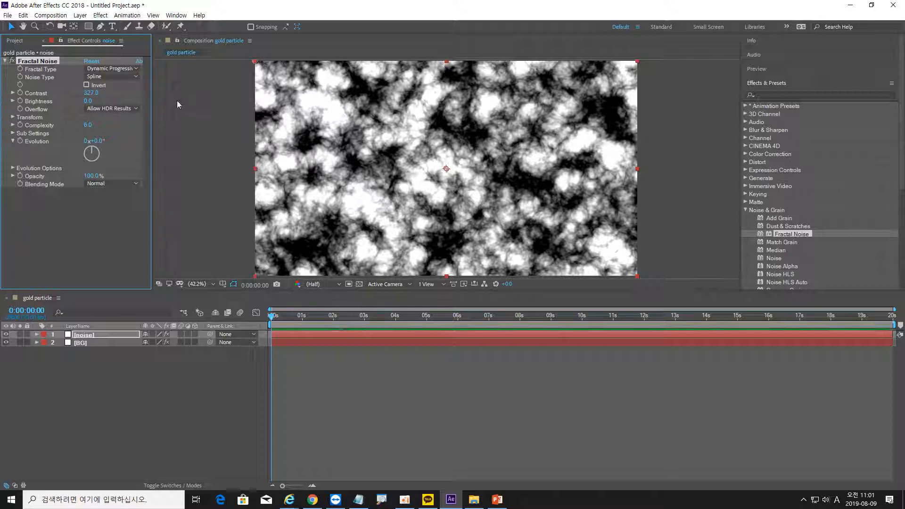
drag(90, 103, 78, 105)
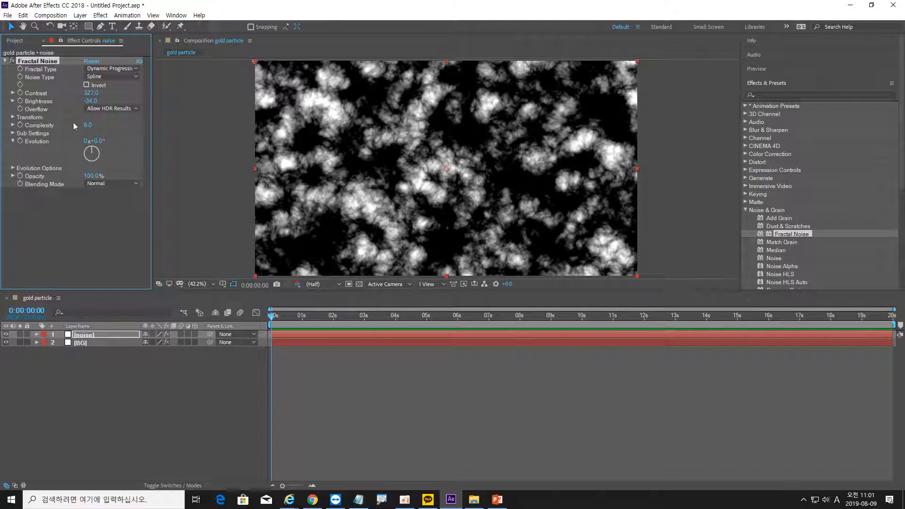
drag(89, 125, 115, 126)
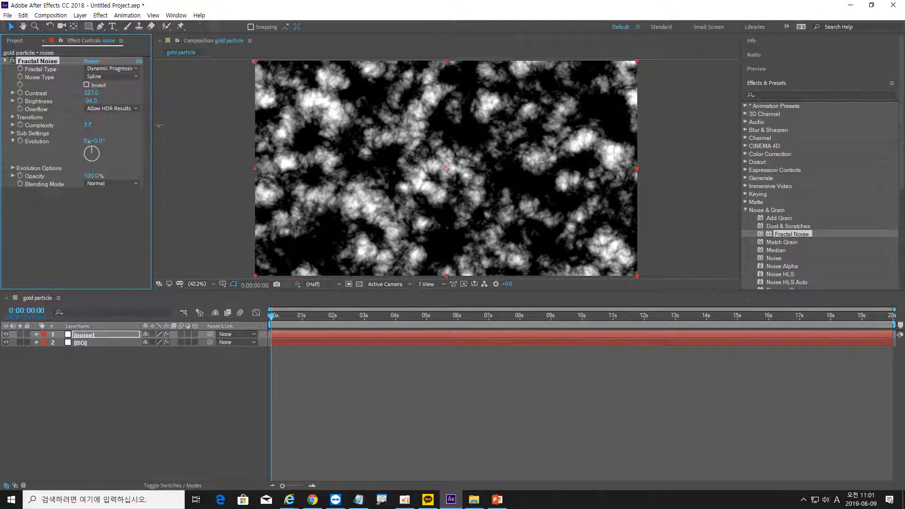
drag(304, 125, 454, 136)
drag(656, 127, 659, 127)
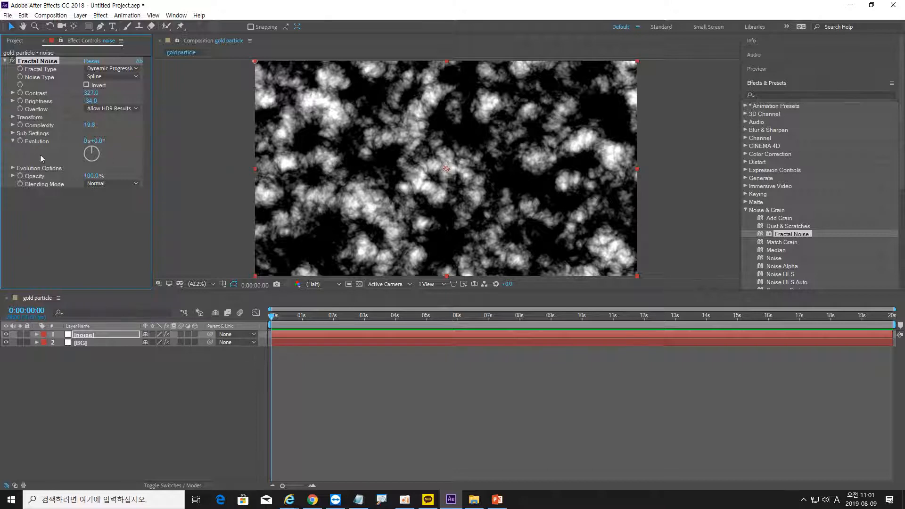
Enlarge the fractal noise pattern to a uniform scale of 526.
click(14, 119)
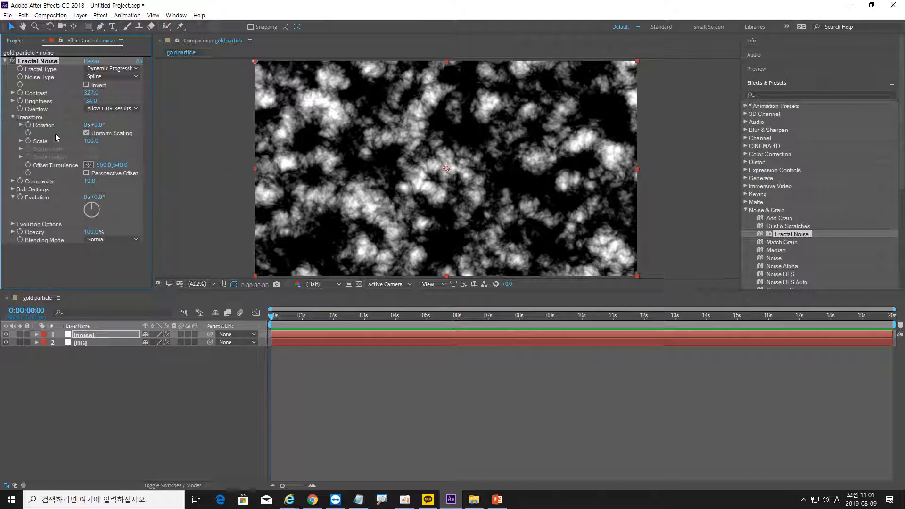
drag(90, 144, 295, 147)
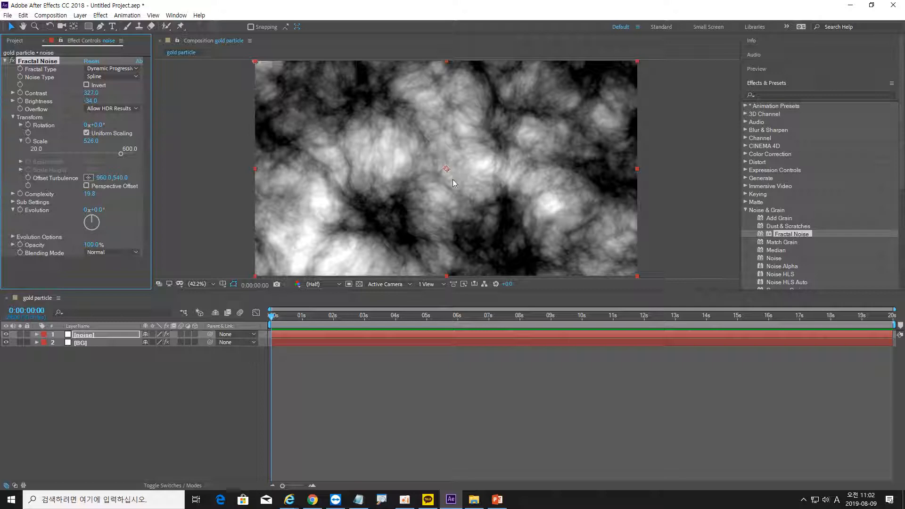
click(14, 118)
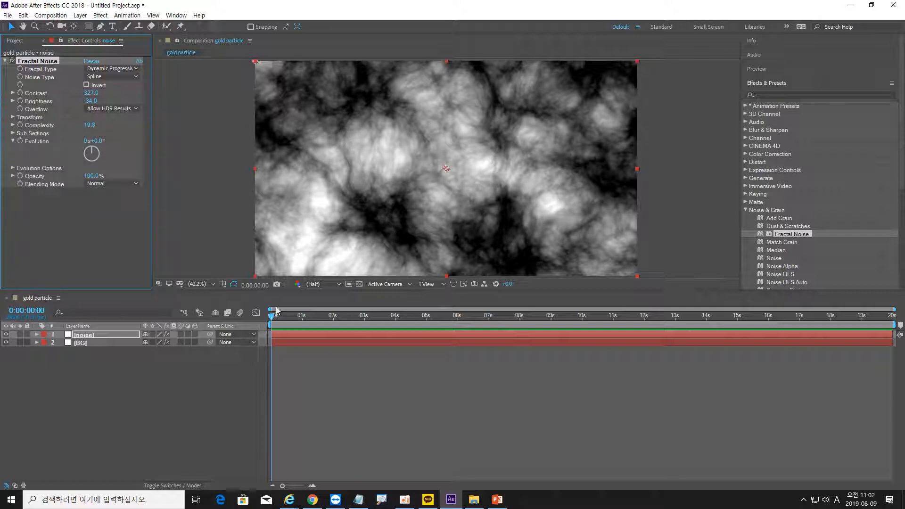
Animate the noise Evolution with a keyframe at 0:00:00:00 and a value of 1x+180° at 0:00:19:29.
drag(272, 316, 236, 315)
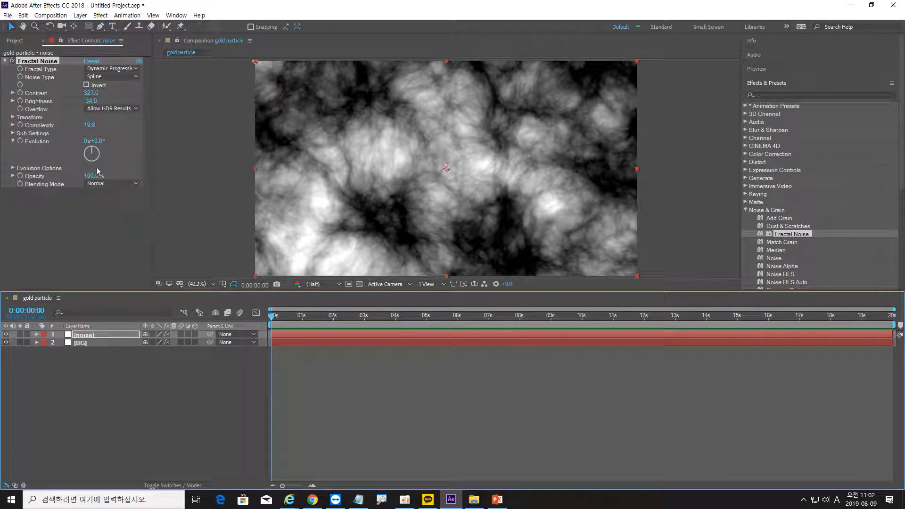
click(29, 142)
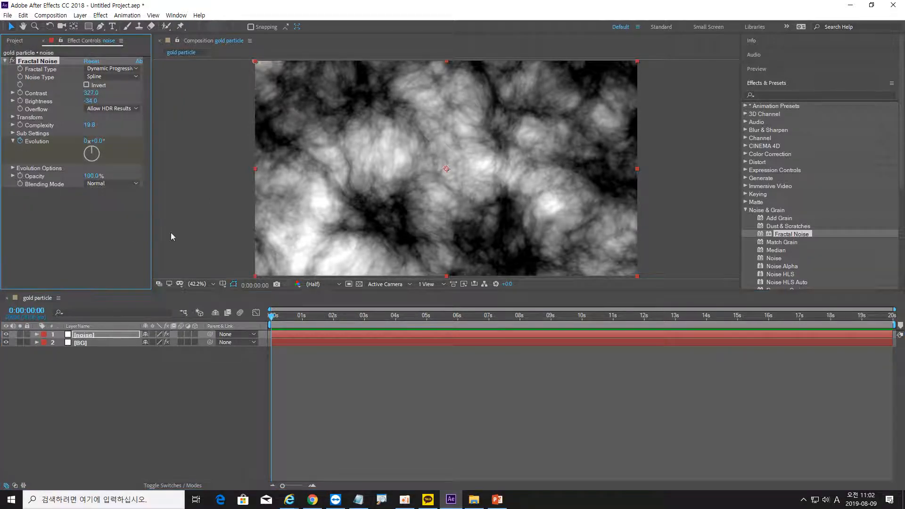
drag(274, 316, 892, 315)
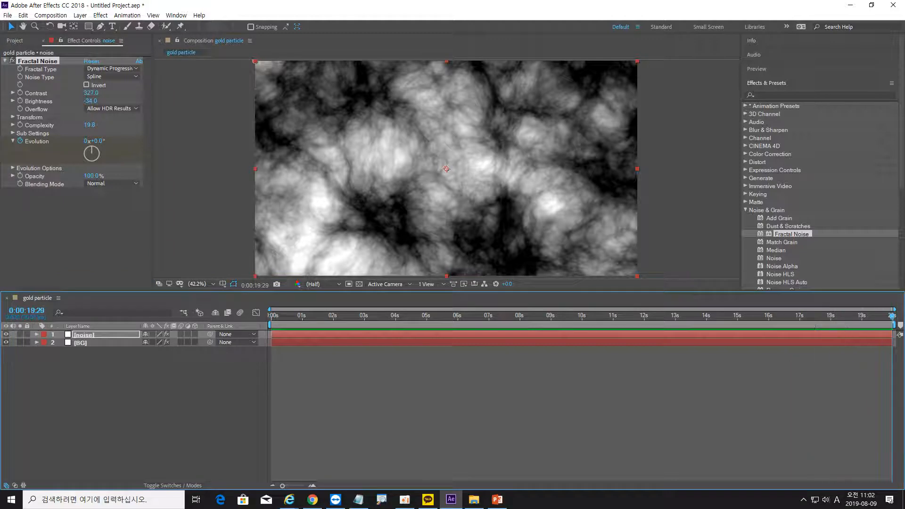
click(88, 140)
text(1)
key(Tab)
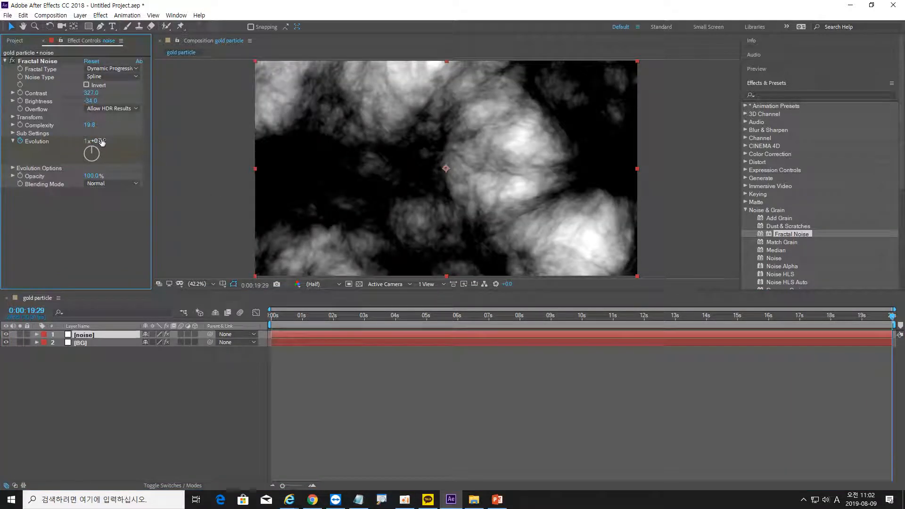
text(180)
key(Return)
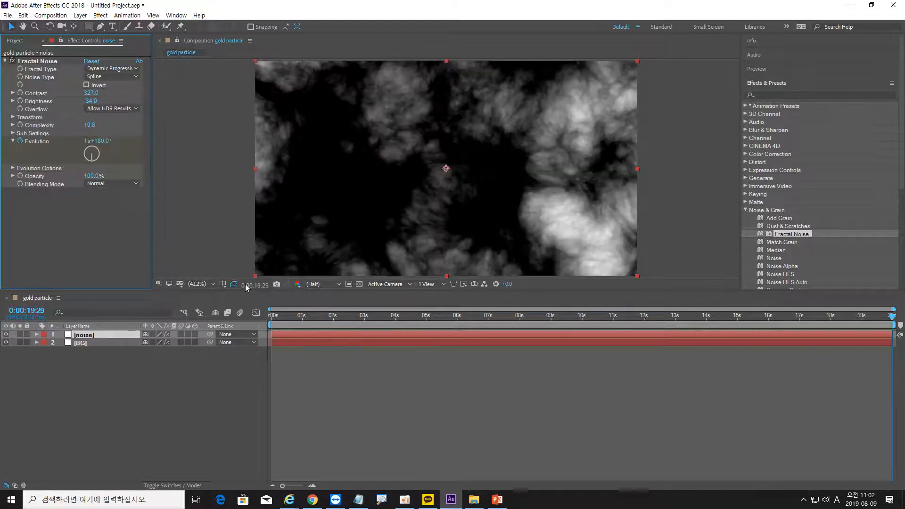
Preview the noise animation from the start of the composition and stop at 0:00:05:12.
drag(293, 316, 266, 319)
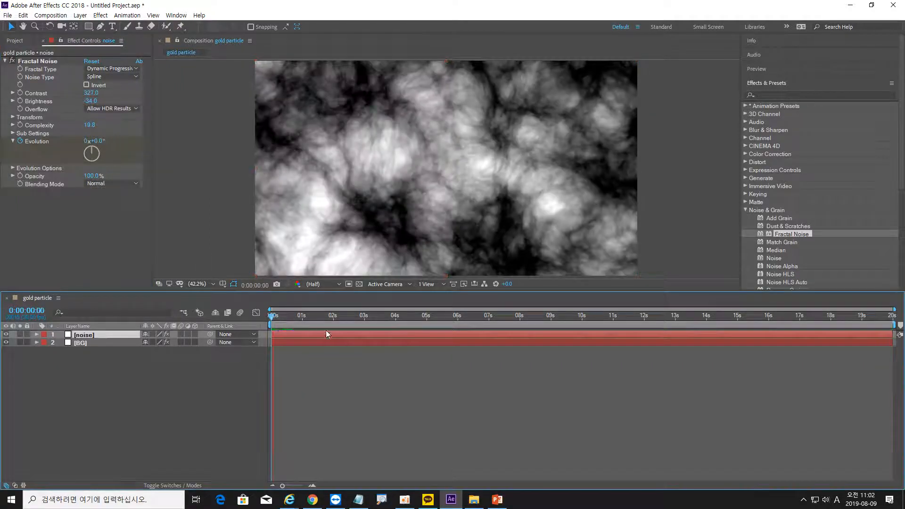
key(space)
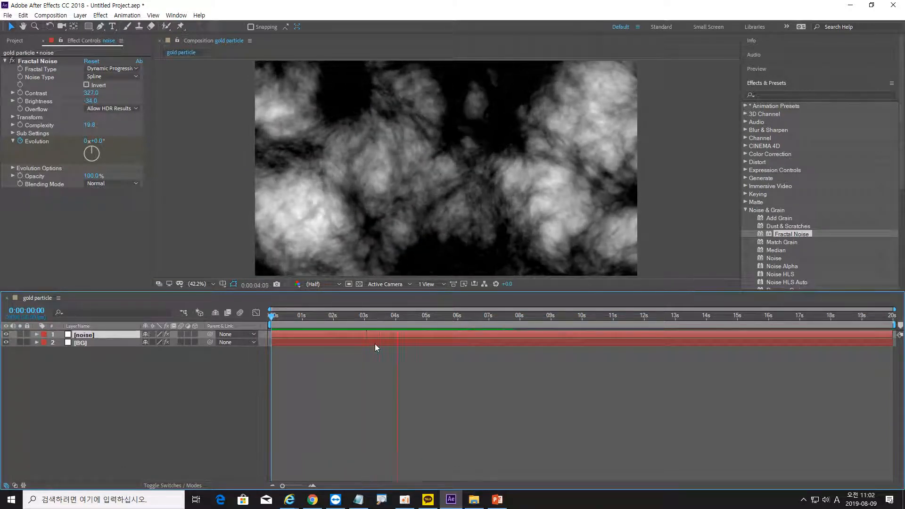
key(space)
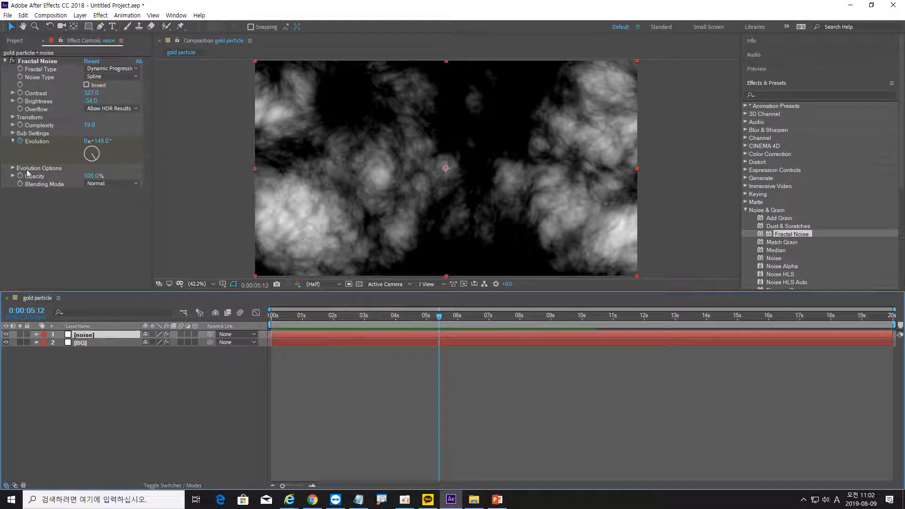
Set the Fractal Noise sub influence to 66.8, sub scaling to 55 and sub rotation to 98°.
click(13, 134)
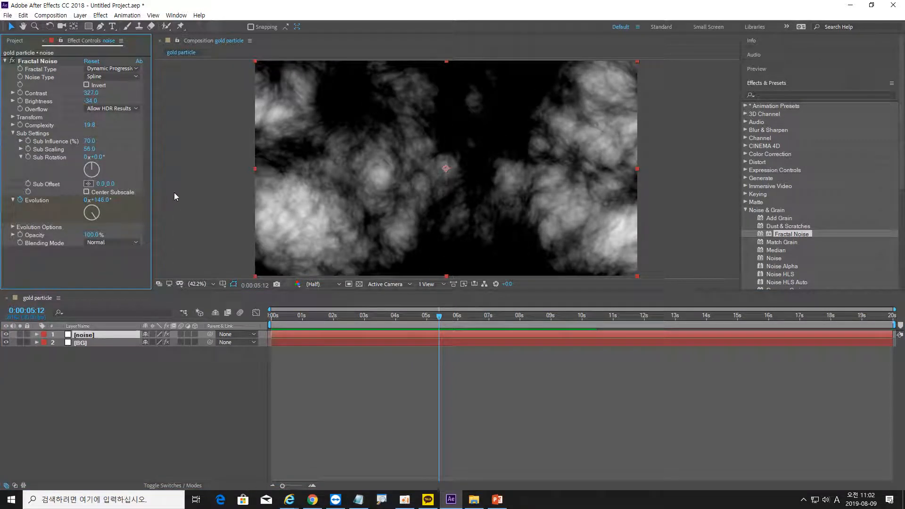
drag(90, 141, 78, 145)
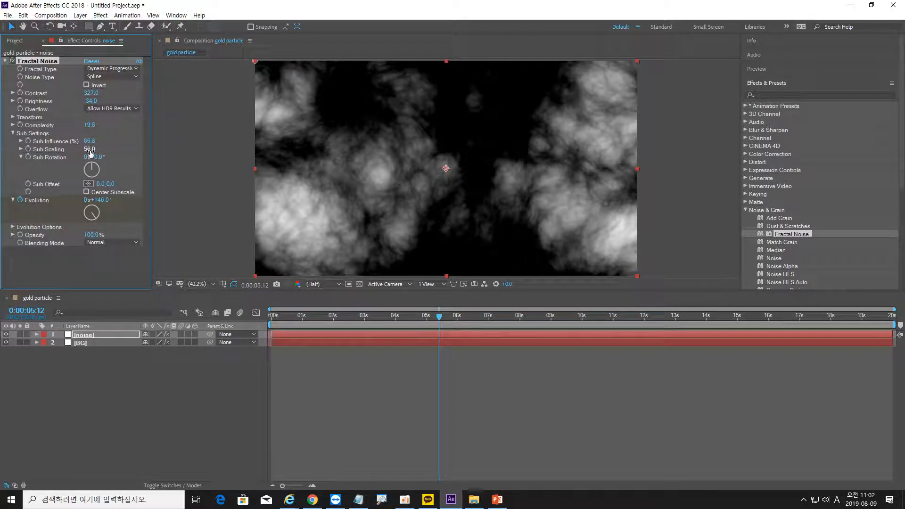
drag(86, 149, 161, 178)
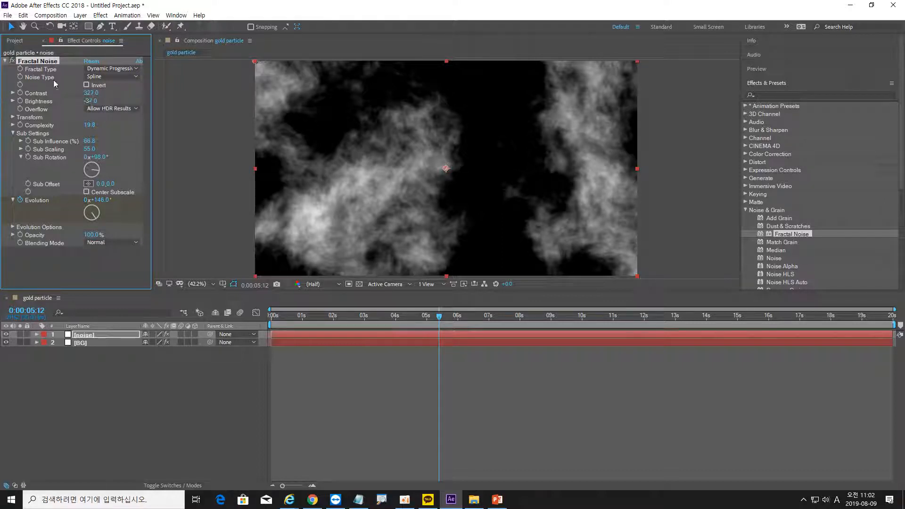
Keep the Spline noise type and set the Fractal Noise overflow to Soft Clamp.
click(116, 77)
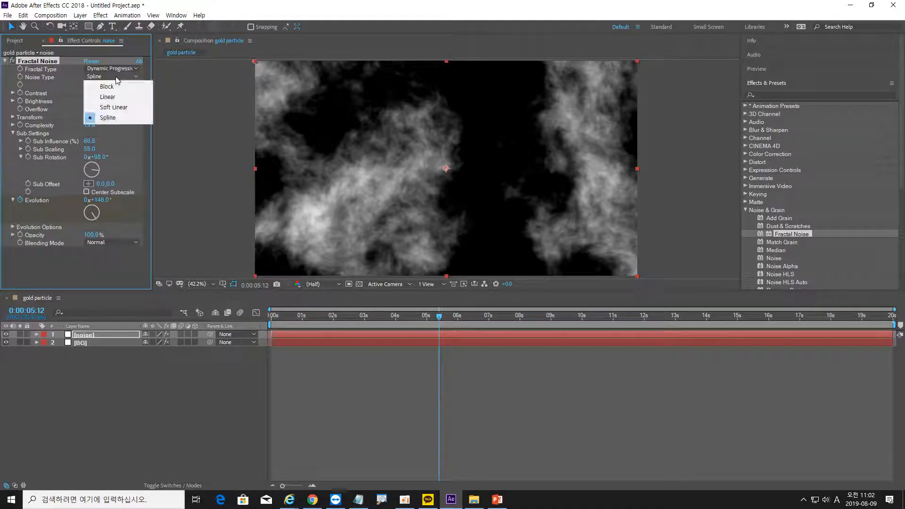
click(129, 140)
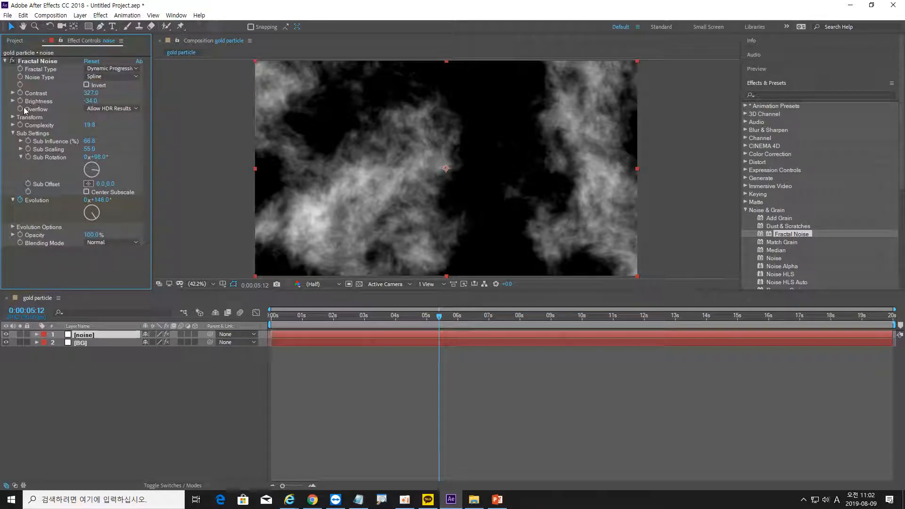
click(112, 109)
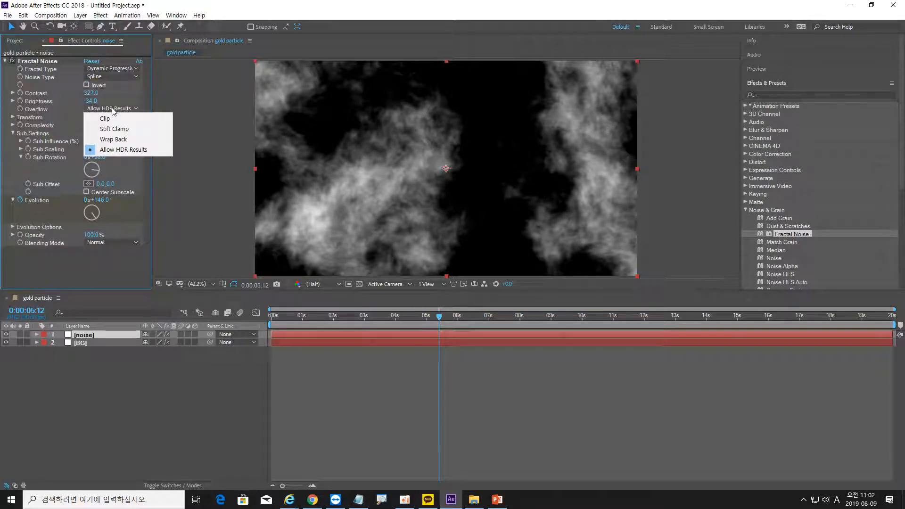
click(132, 131)
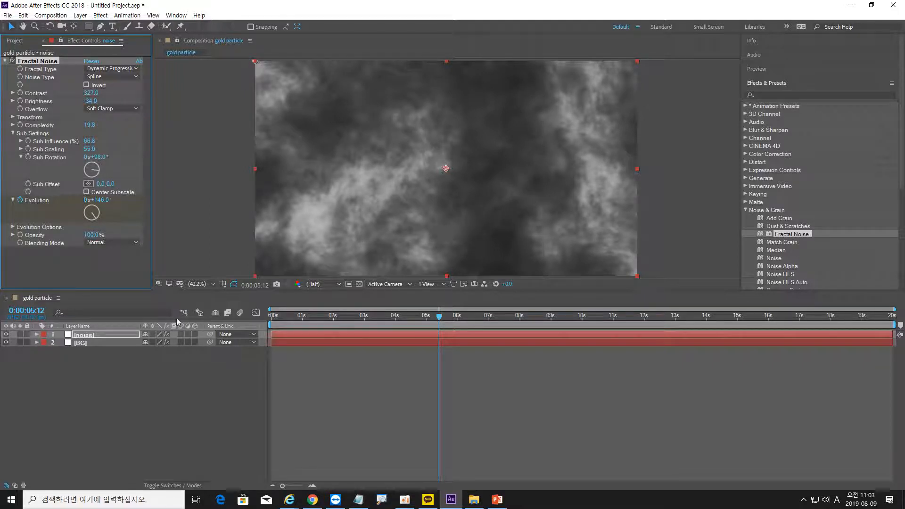
Set the noise layer's blending mode to Color Dodge so it blends with BG, and deselect the layer.
click(123, 335)
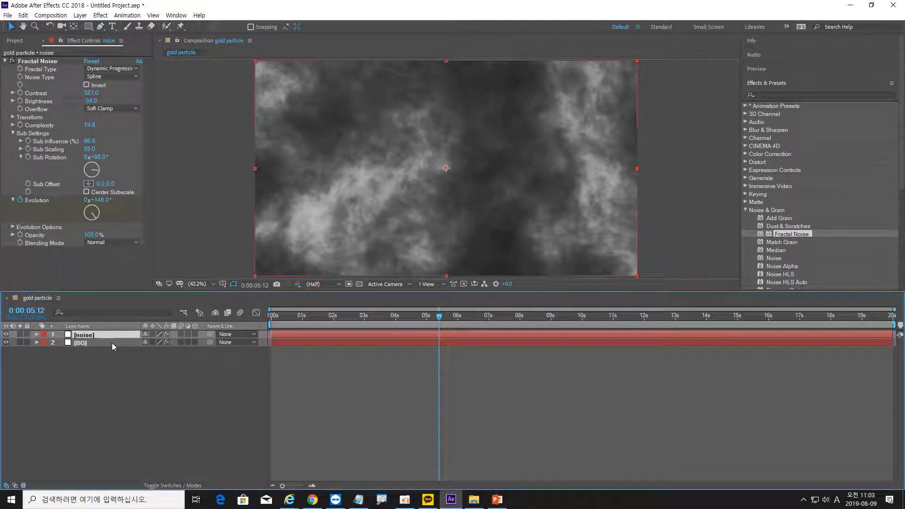
click(174, 485)
click(171, 334)
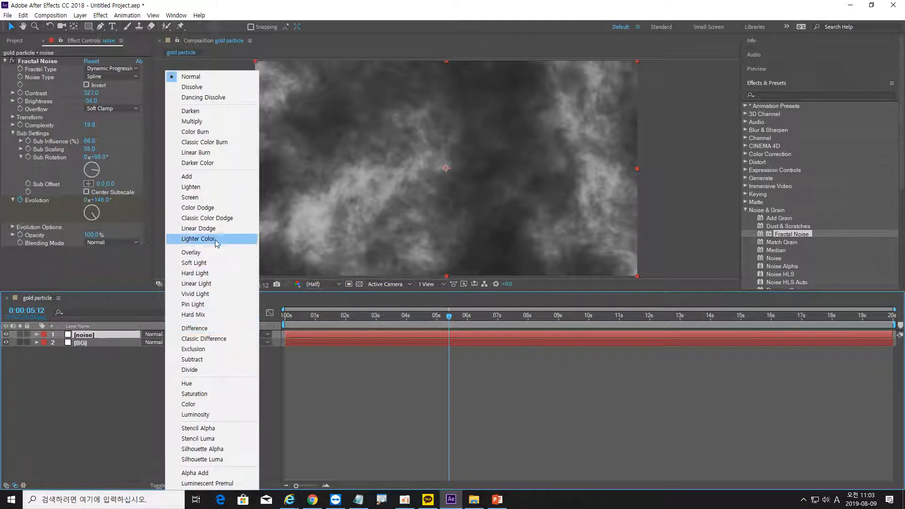
click(217, 212)
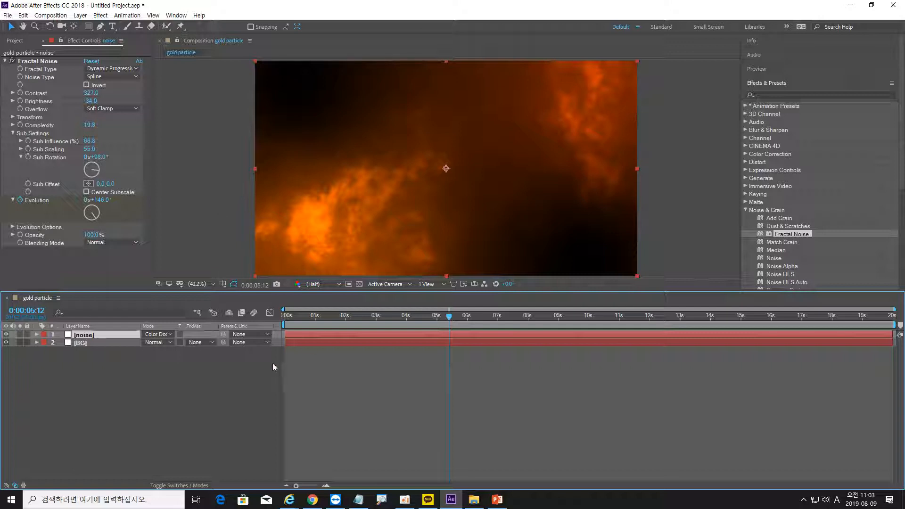
click(250, 369)
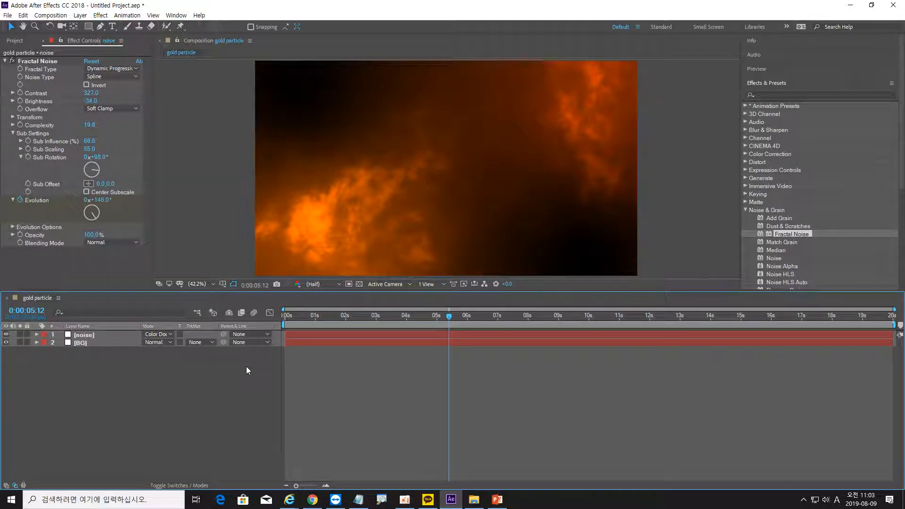
Create a white 1920 by 1080 px solid layer named particle.
click(80, 16)
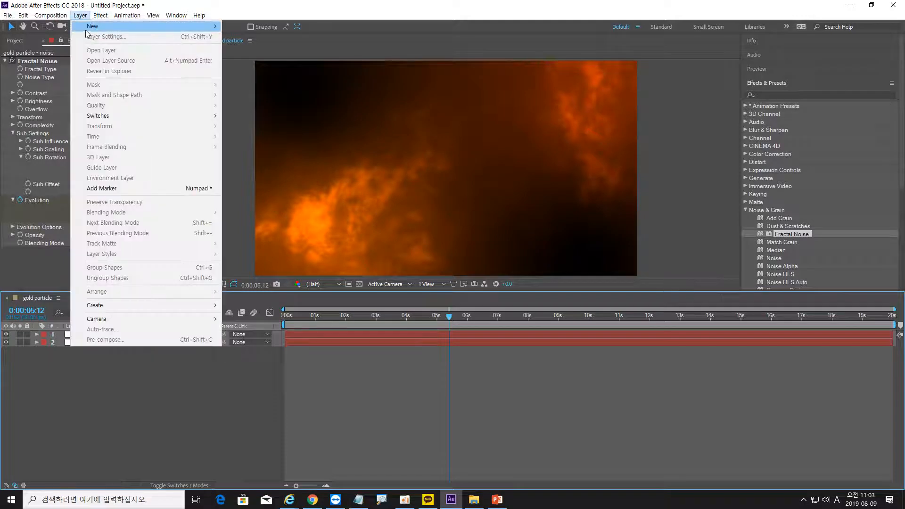
mouse_move(88, 29)
click(254, 37)
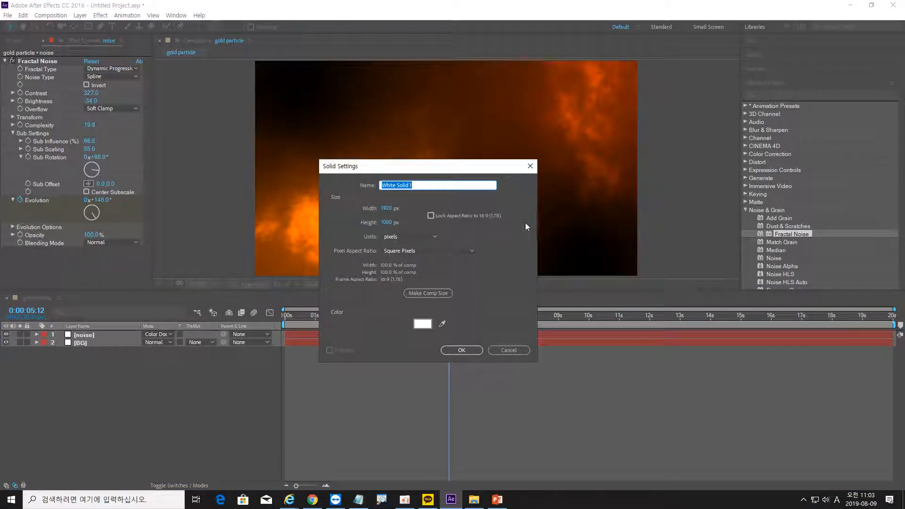
text(particle)
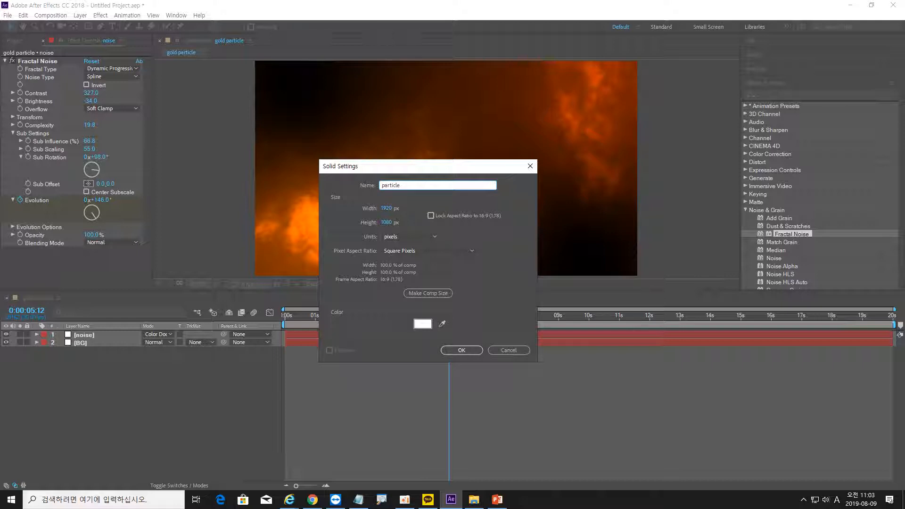
click(461, 349)
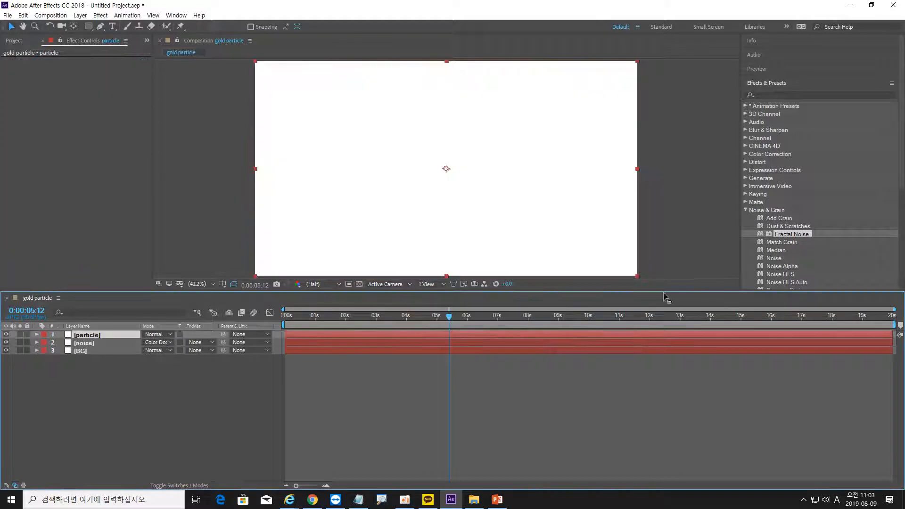
Apply the CC Particle World simulation effect to the particle layer.
click(745, 209)
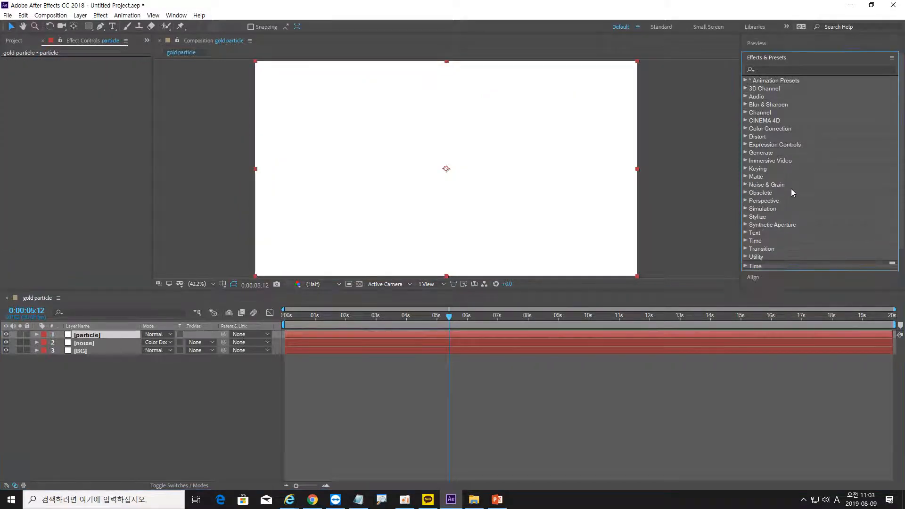
click(745, 209)
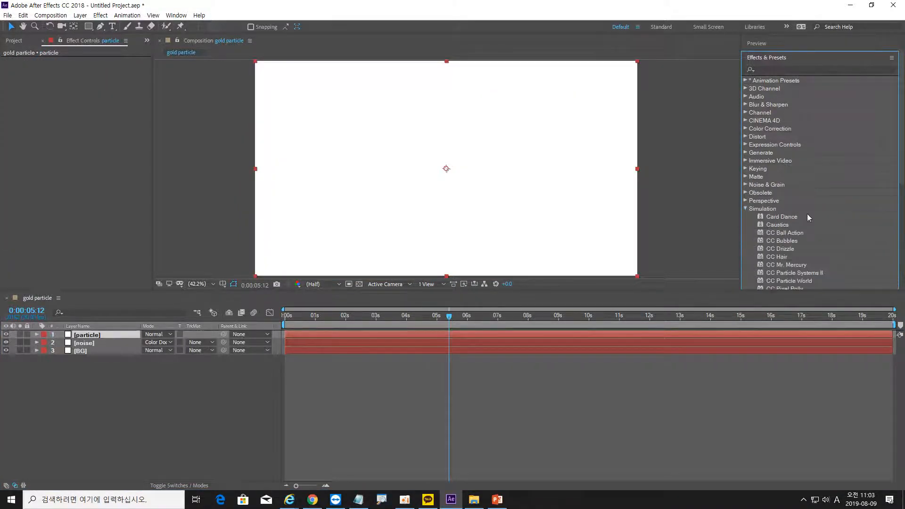
click(785, 232)
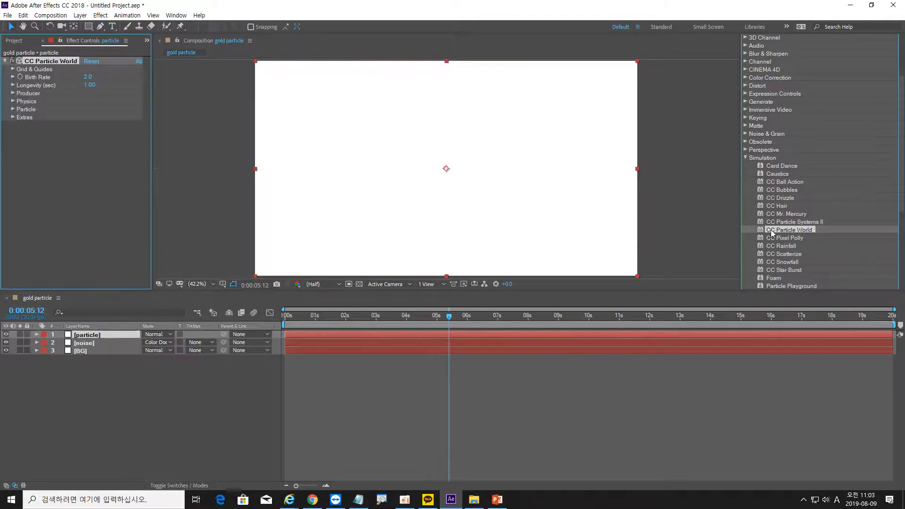
double_click(771, 230)
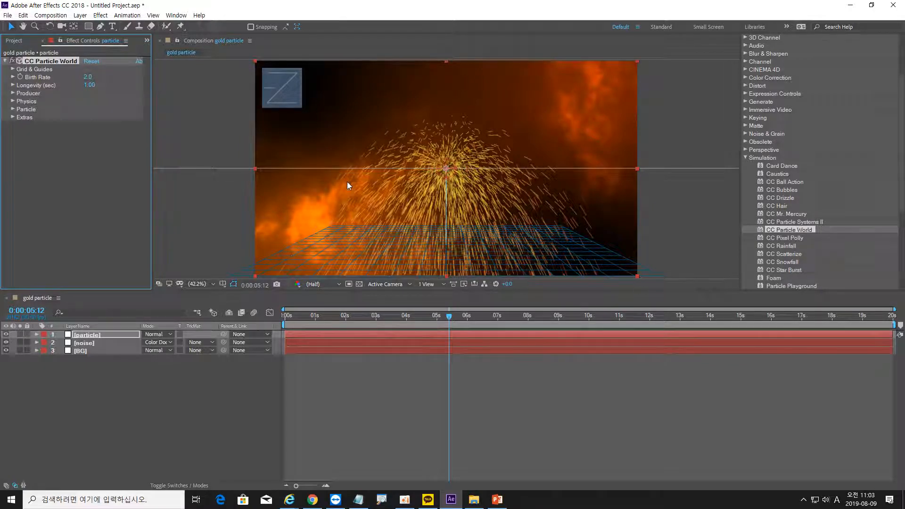
Turn off all CC Particle World guides: position, radius, motion path, grid, horizon and axis box.
click(14, 69)
click(87, 77)
click(87, 85)
click(86, 93)
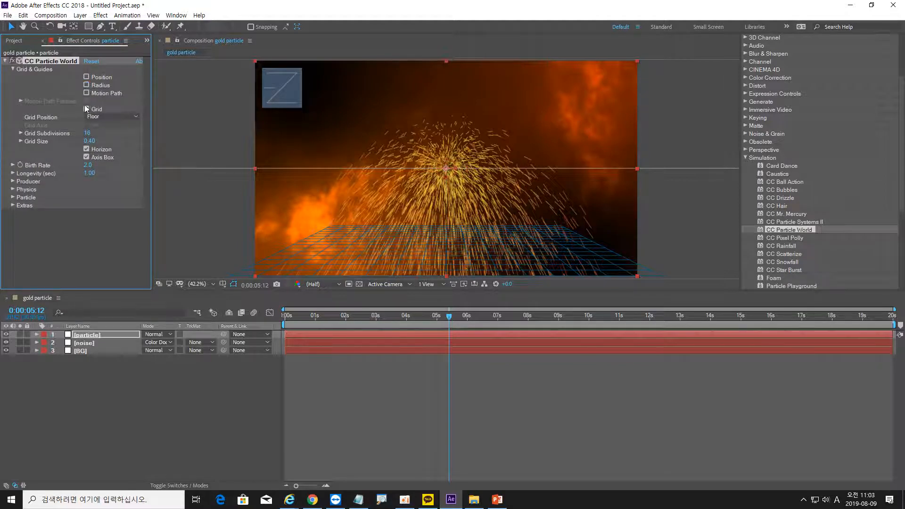
click(86, 109)
click(86, 149)
click(86, 157)
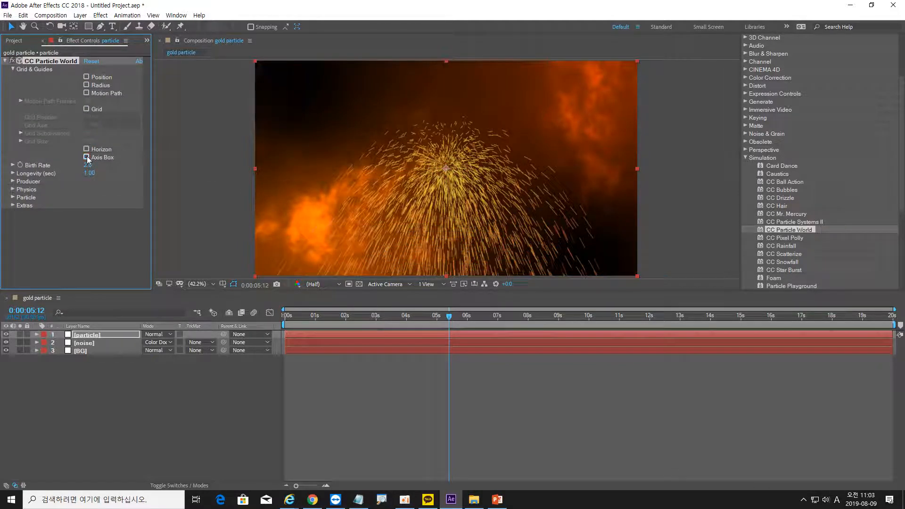
click(13, 70)
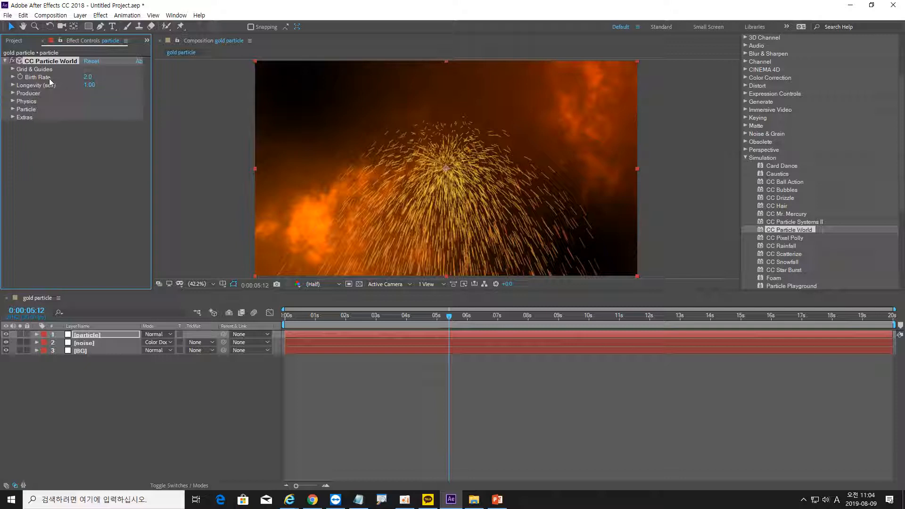
Set the particle physics animation to Cone Axis and preview the motion.
click(13, 101)
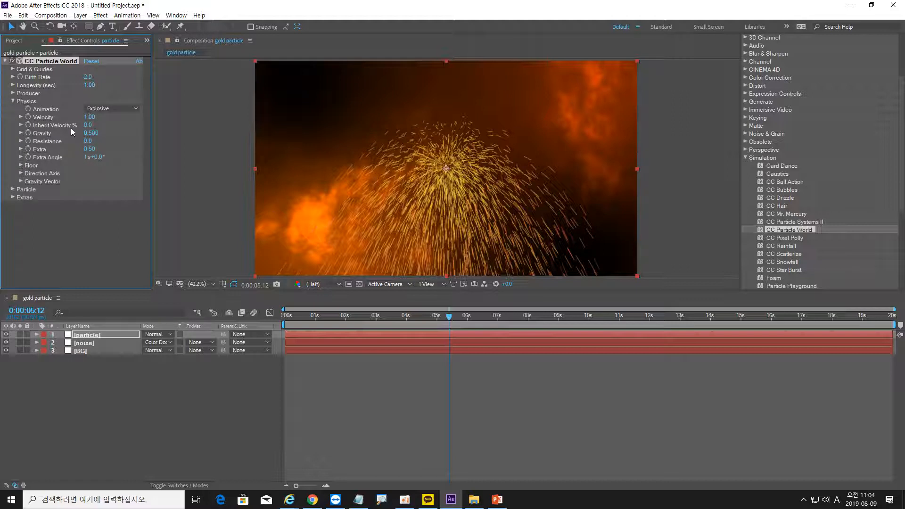
click(115, 110)
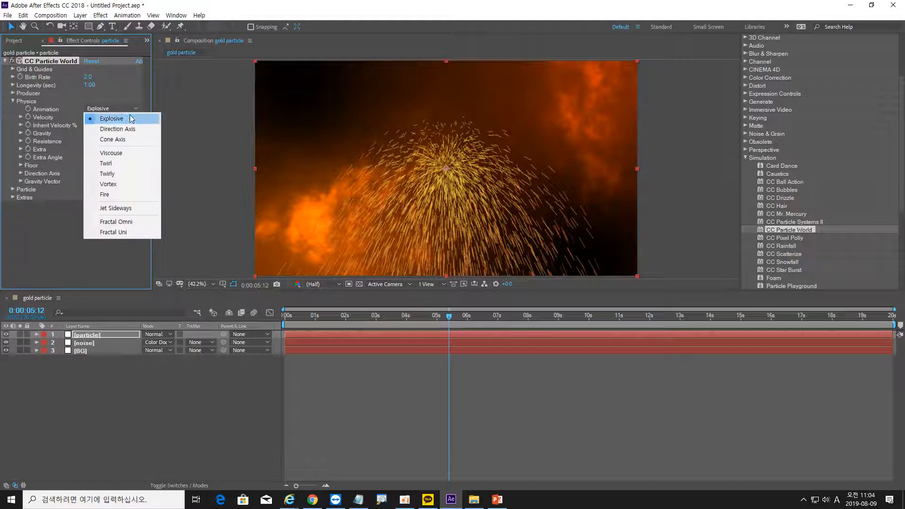
click(134, 140)
key(space)
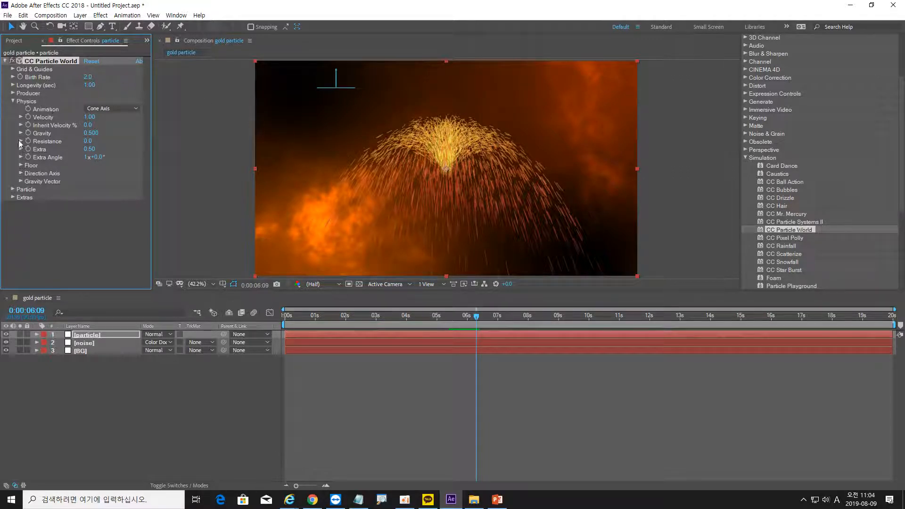
Change the particle type to Lens Convex.
click(12, 189)
scroll(29, 191, down, 1)
scroll(124, 191, down, 1)
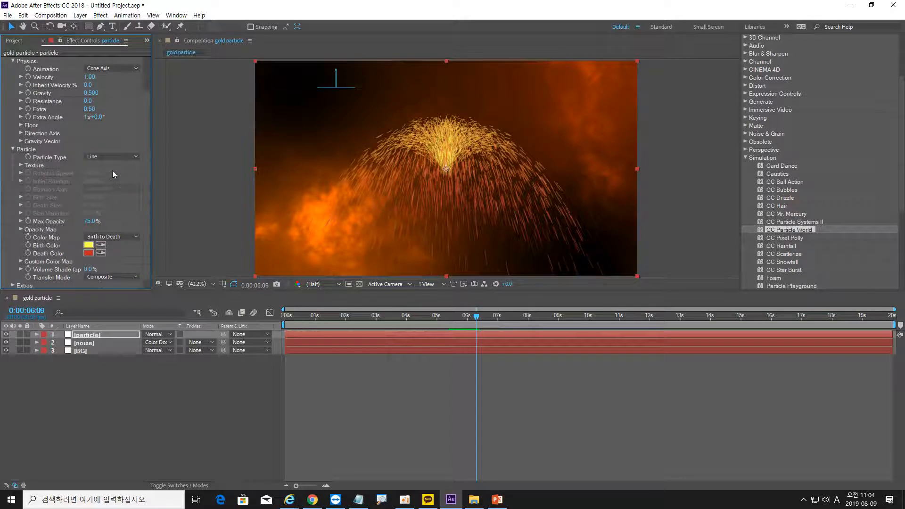
click(120, 157)
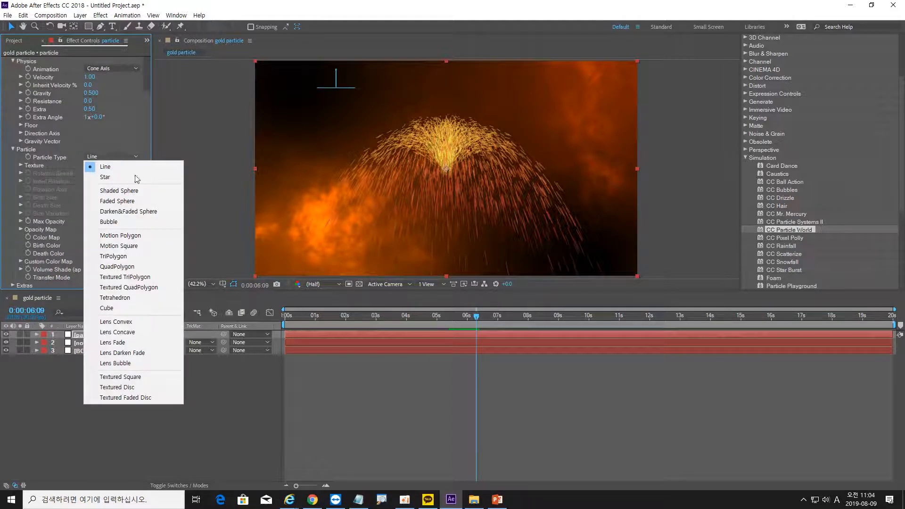
click(152, 321)
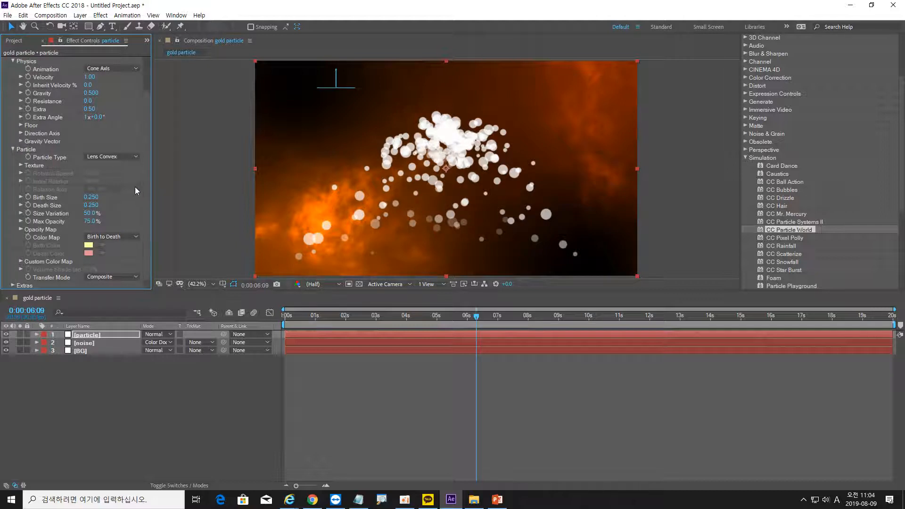
Set the particles' birth size to 0 and death size to 0.07.
click(92, 198)
text(0)
key(Return)
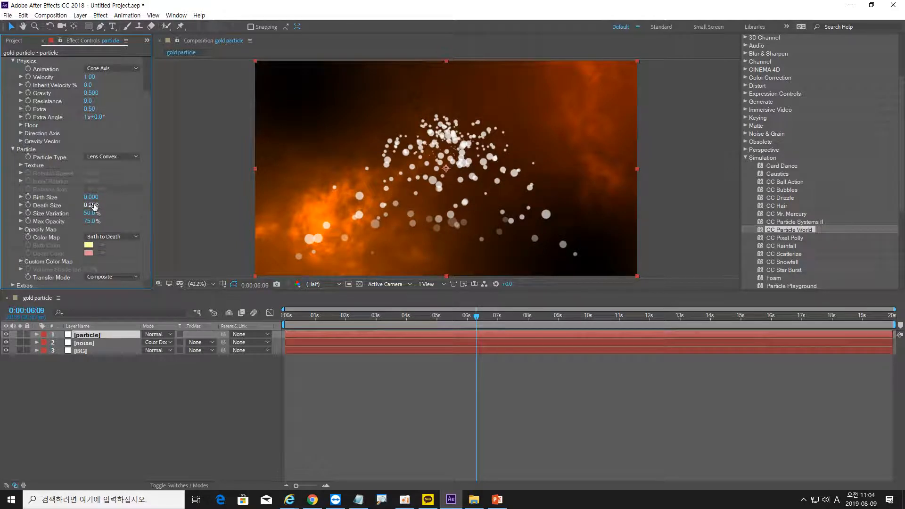
click(91, 206)
text(0.07)
key(Return)
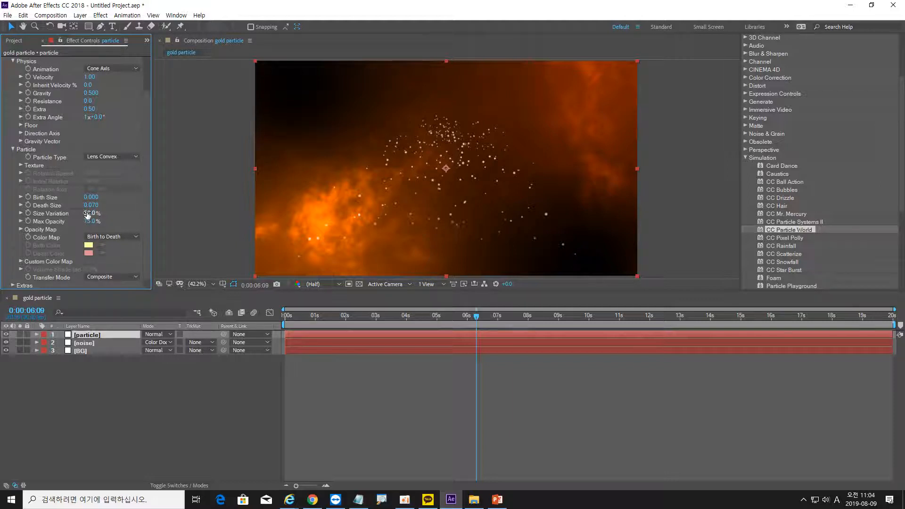
Set the particle size variation to 100% and keep the max opacity at 75%.
drag(88, 214, 122, 213)
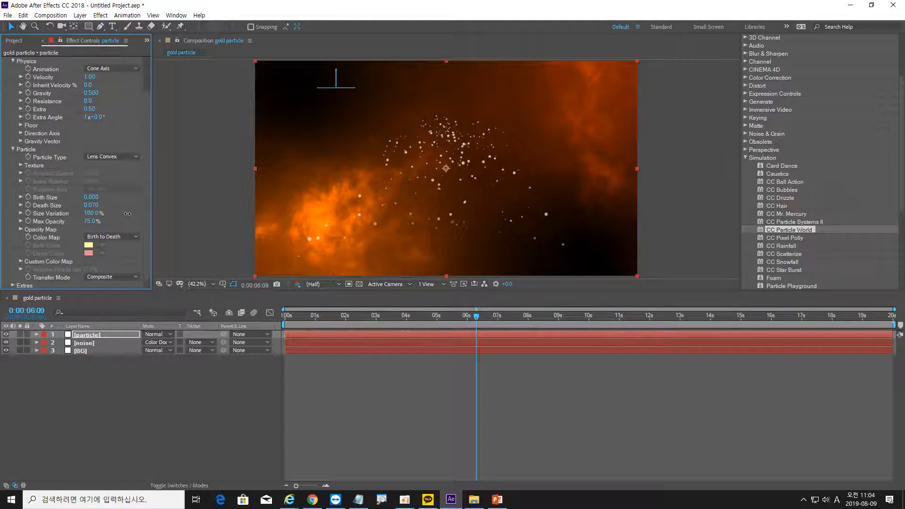
click(92, 222)
key(Return)
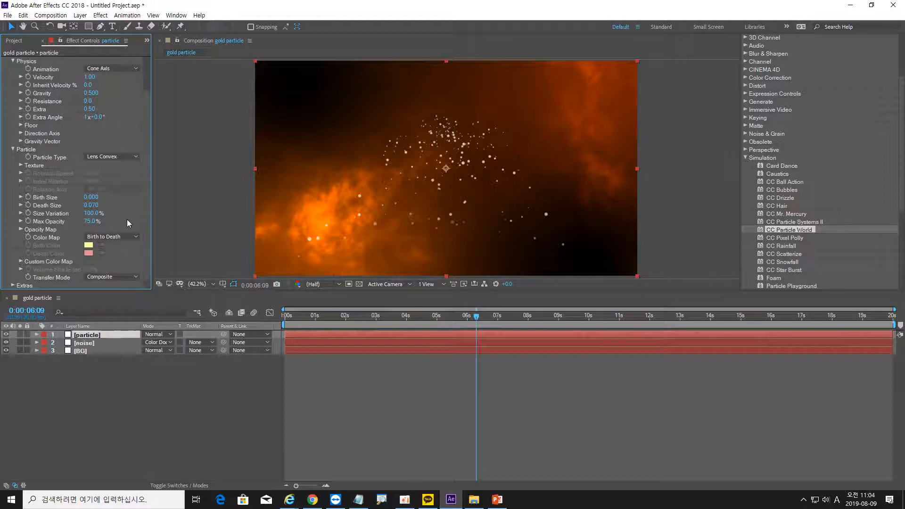
click(13, 150)
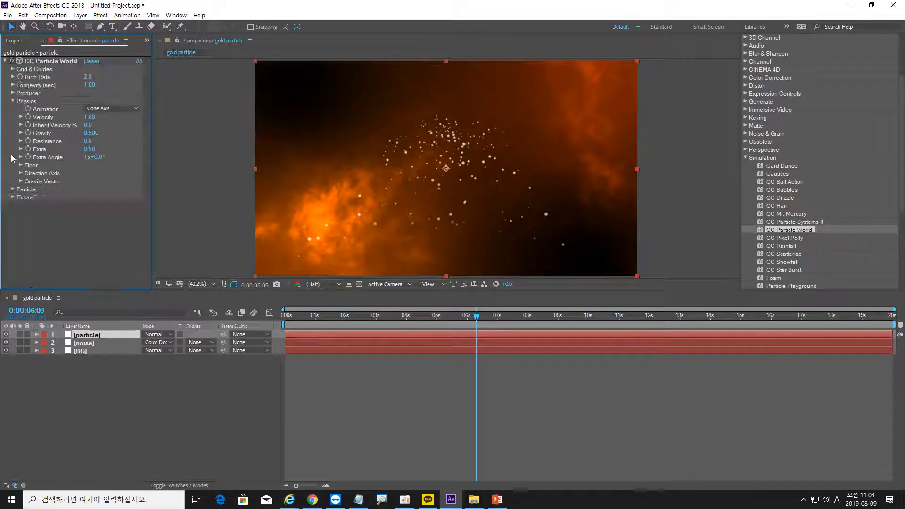
Set the particle physics resistance to 45 and preview the animation from an earlier point in the timeline.
click(87, 142)
text(45)
key(Return)
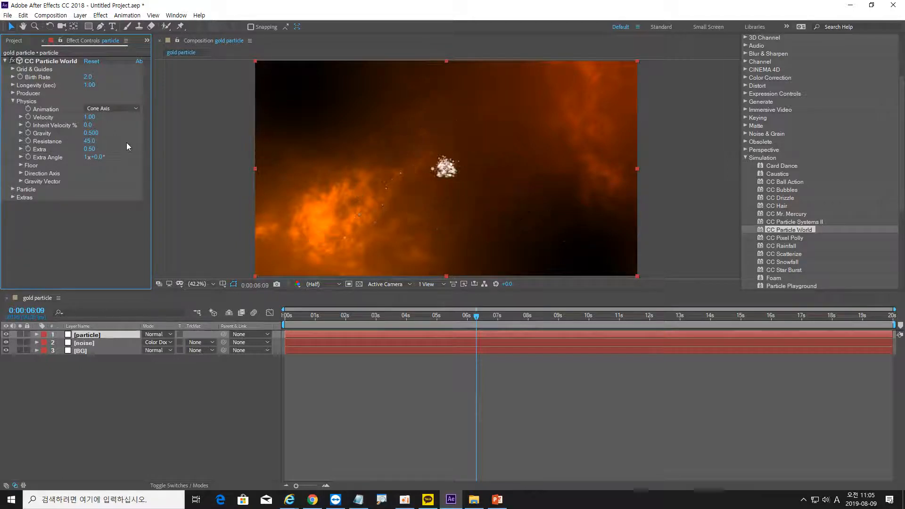
drag(408, 320, 454, 316)
key(space)
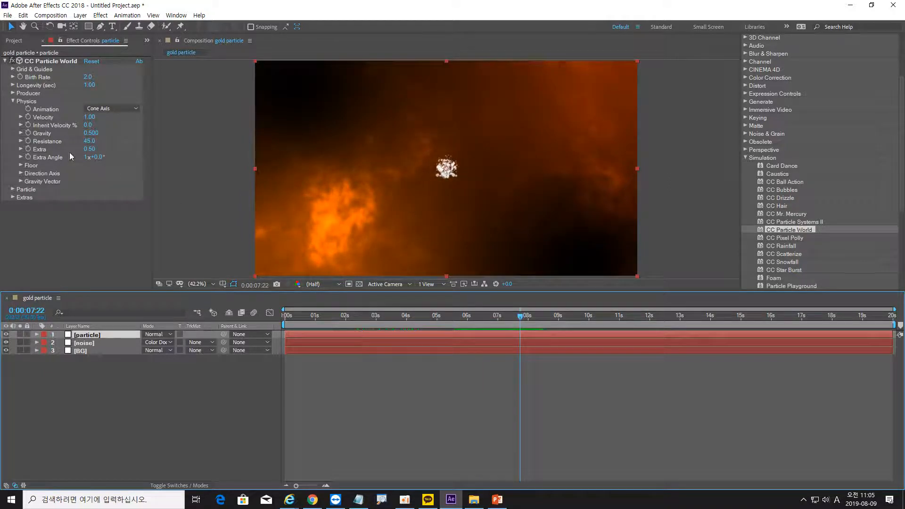
Set the particle physics gravity to -0.5 and play the preview.
click(89, 133)
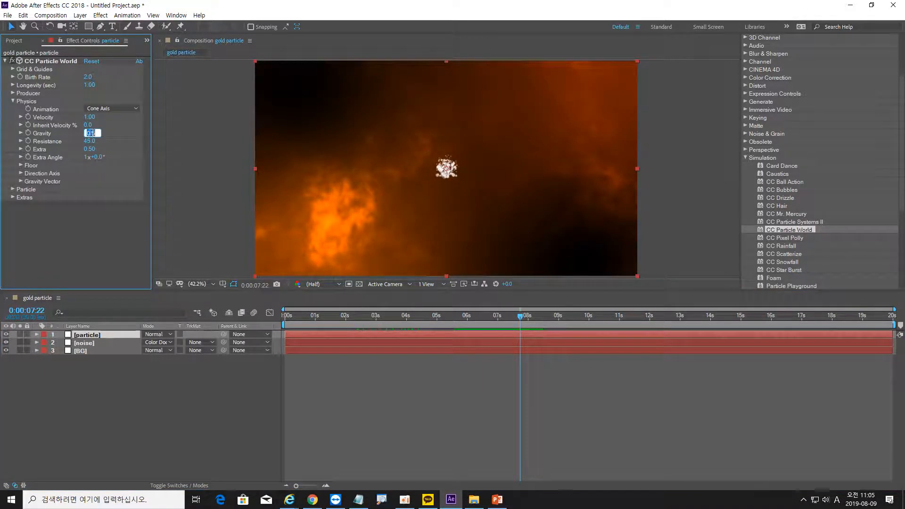
text(-0)
key(Return)
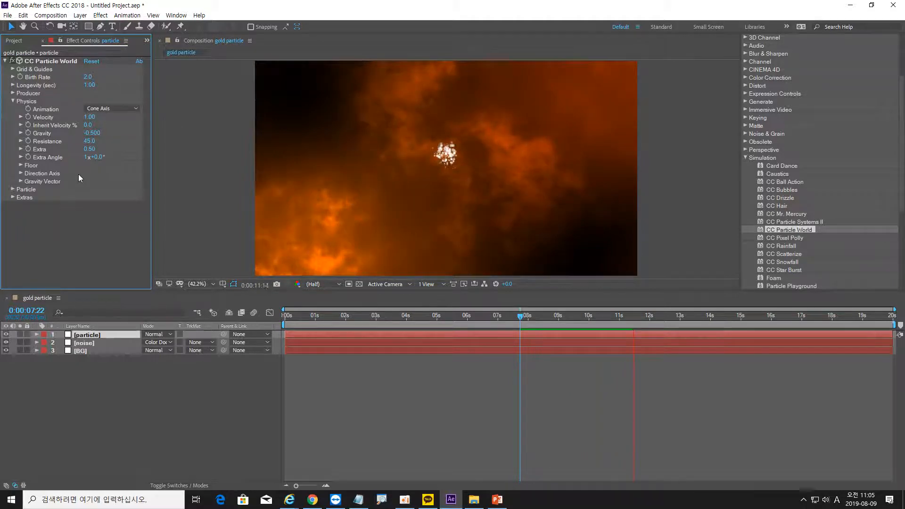
Raise the particle physics velocity to 1.66 and the Extra value to 5.29.
drag(88, 120, 121, 119)
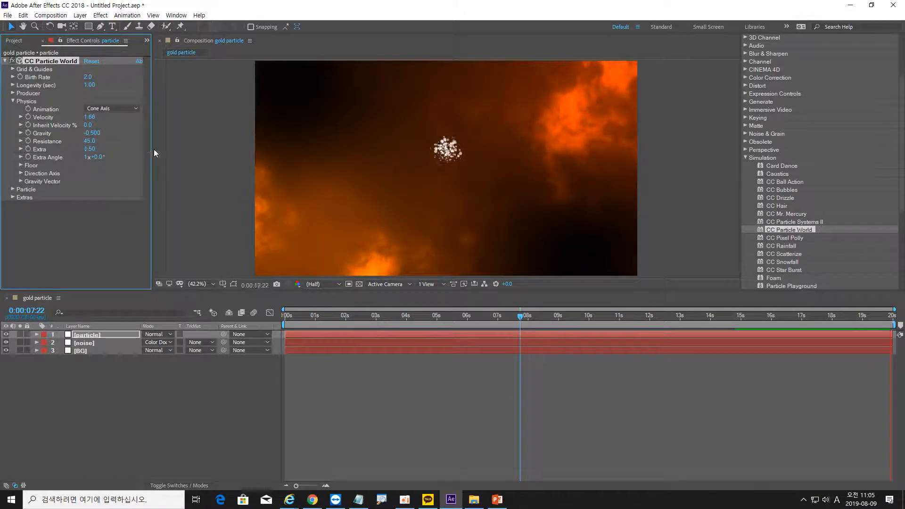
drag(231, 147, 310, 148)
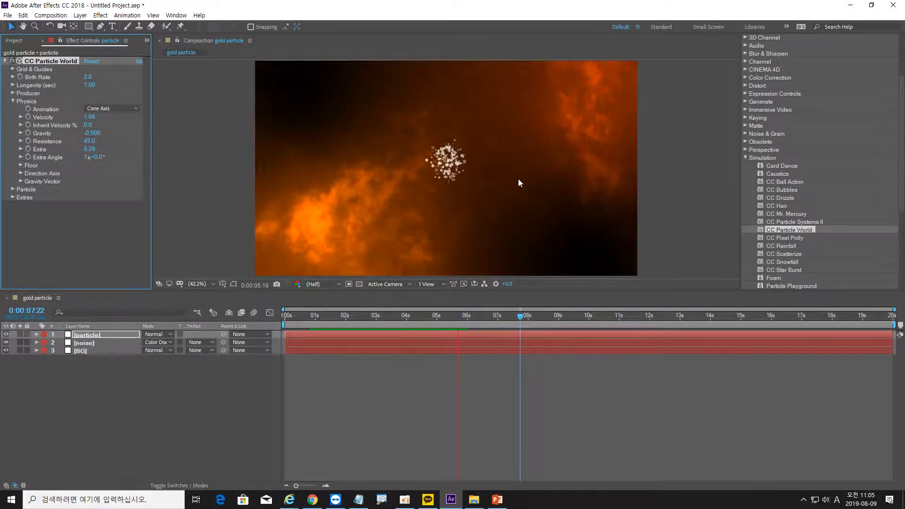
click(13, 101)
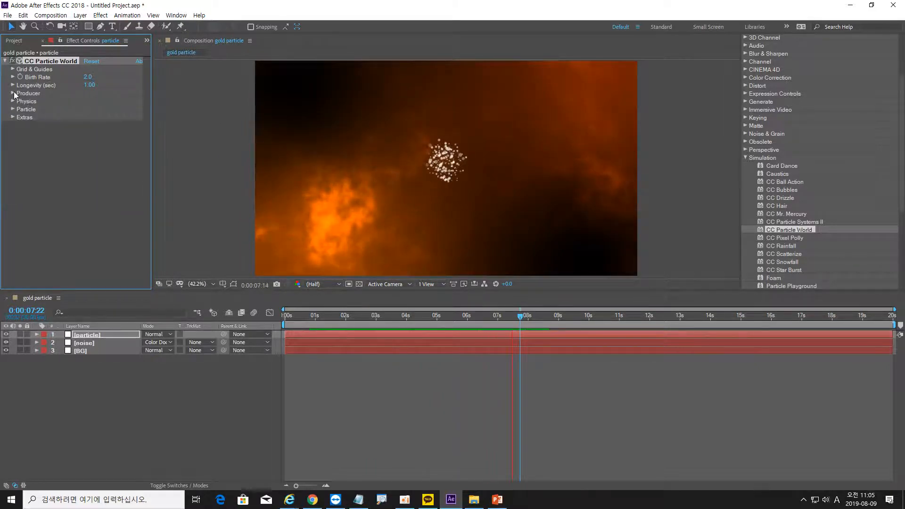
Spread the particle producer with radius X 0.695, radius Y 0.465 and radius Z 2.585.
click(12, 93)
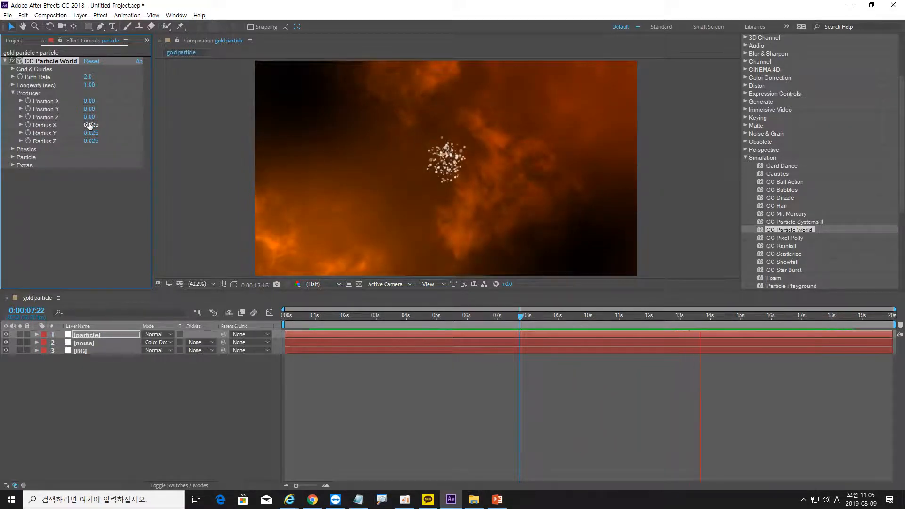
drag(89, 126, 117, 126)
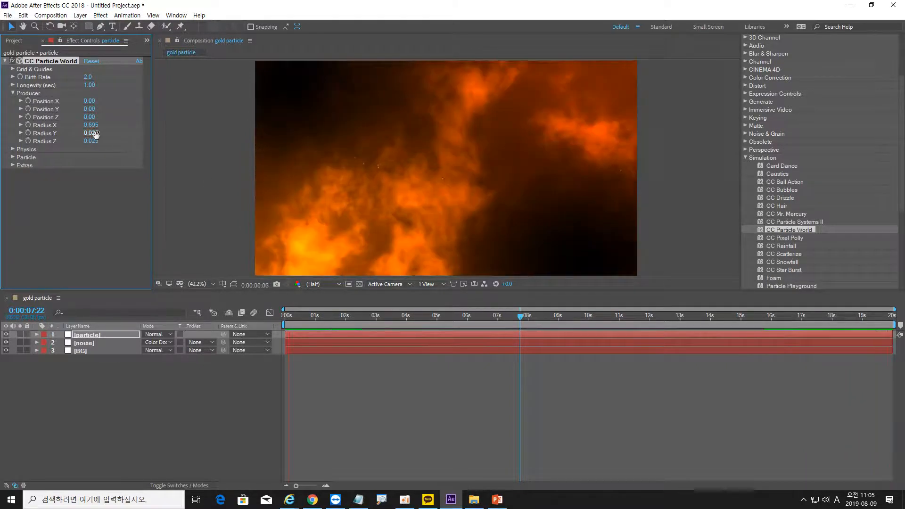
drag(109, 131, 115, 131)
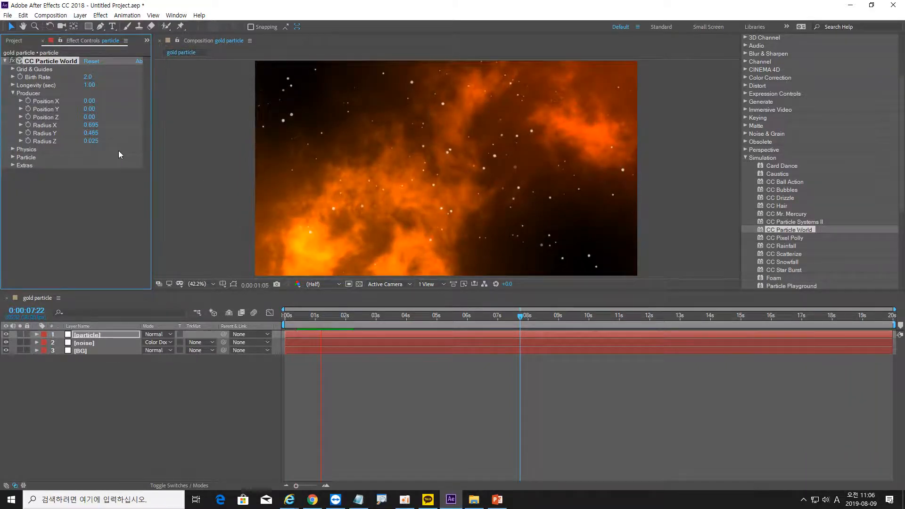
drag(91, 141, 130, 142)
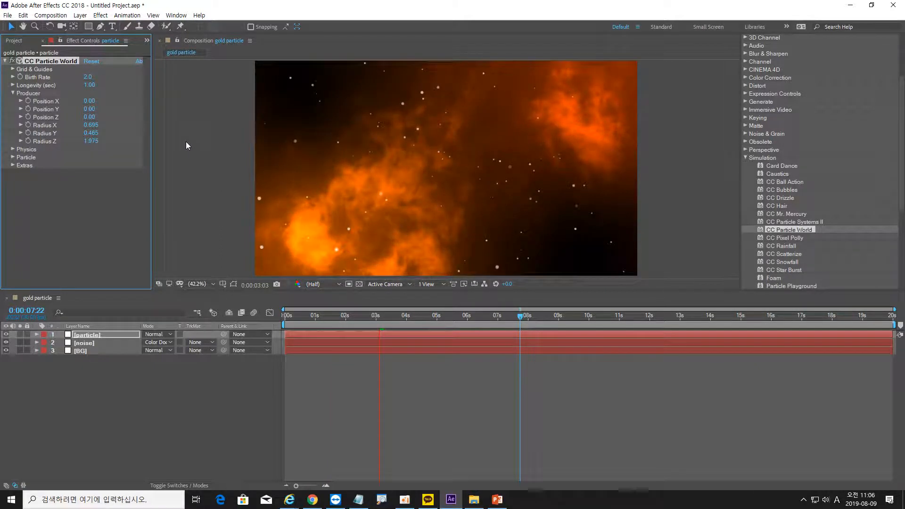
drag(213, 143, 215, 142)
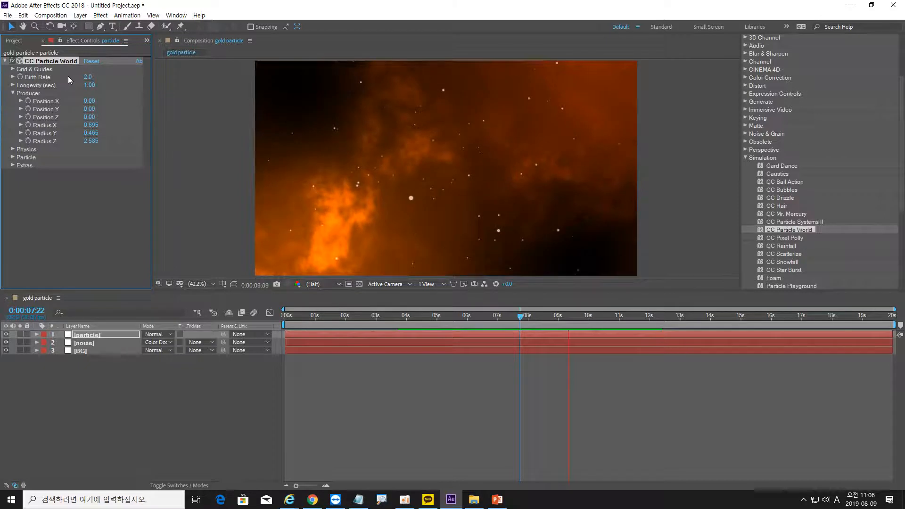
Set the particle birth rate to 4 and the particle layer's blending mode to Classic Color Dodge.
click(87, 77)
text(4)
key(Return)
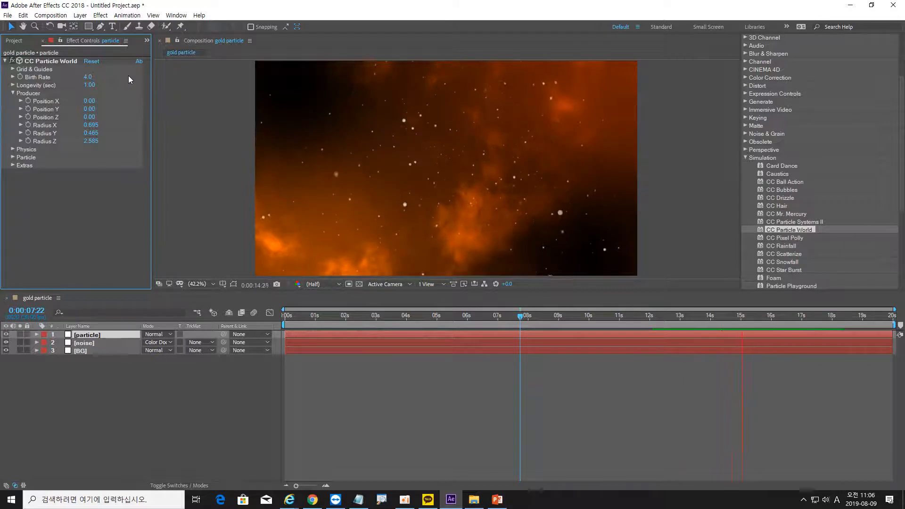
click(170, 335)
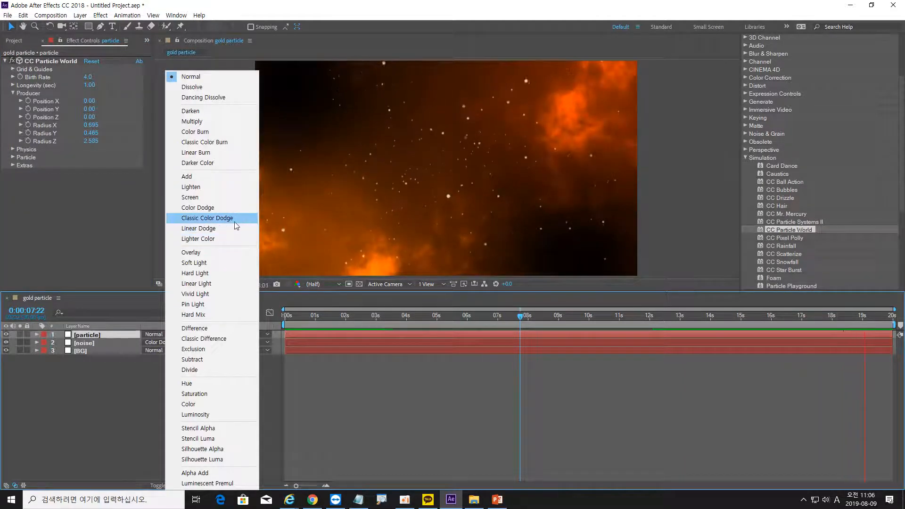
click(235, 222)
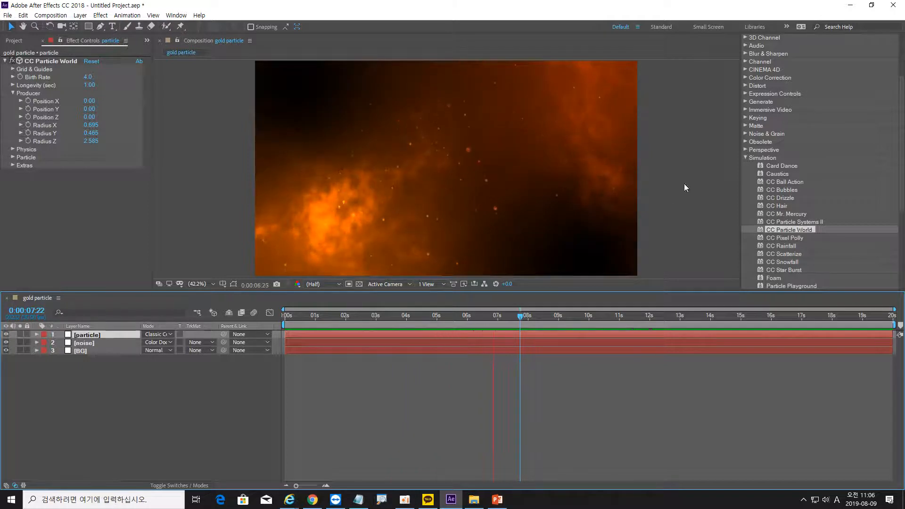
Add a Glow effect to the particle layer with threshold 54.9%, radius 26 and intensity 2.1.
click(746, 158)
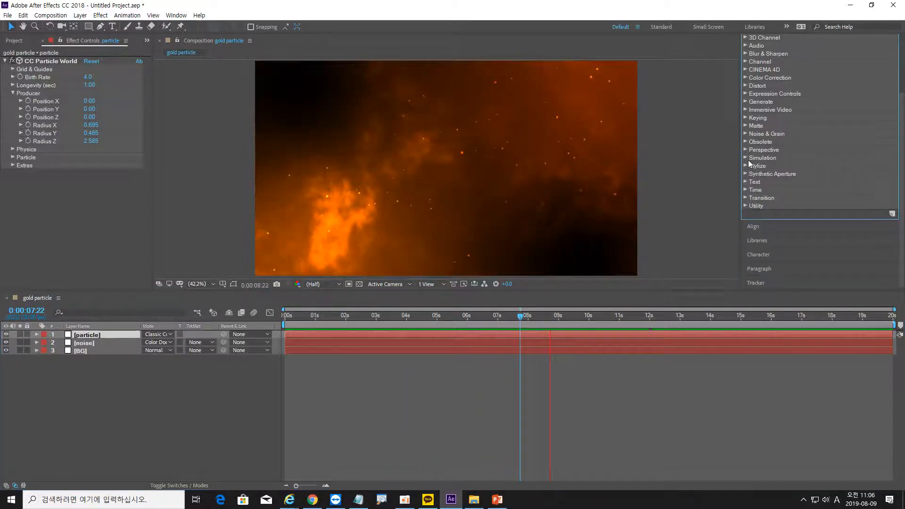
click(746, 166)
scroll(801, 178, down, 3)
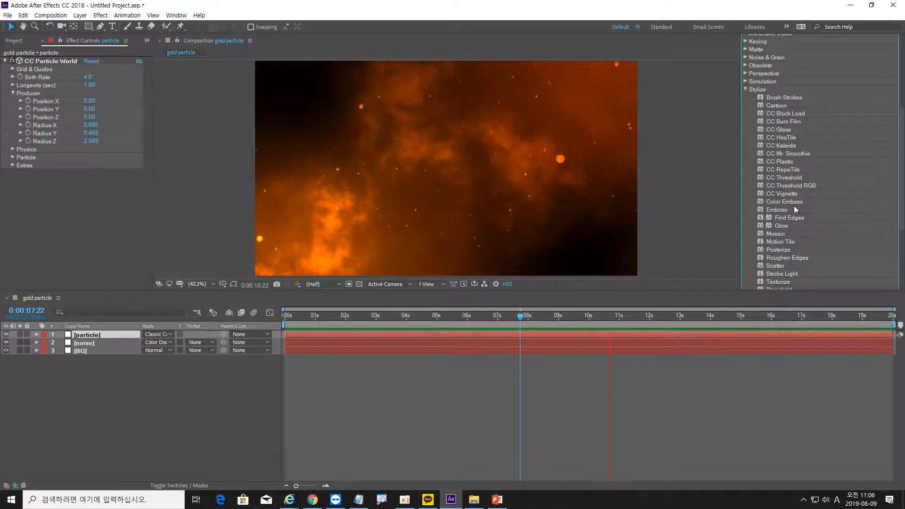
click(780, 225)
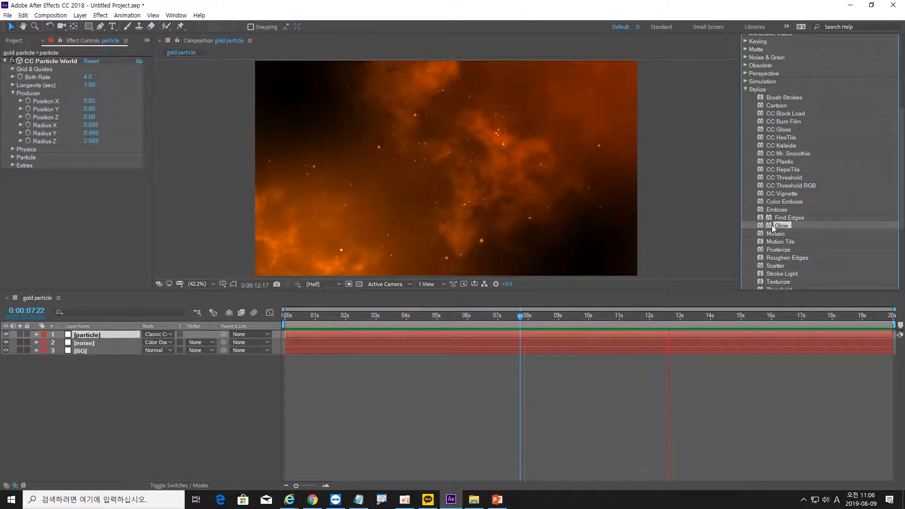
double_click(771, 225)
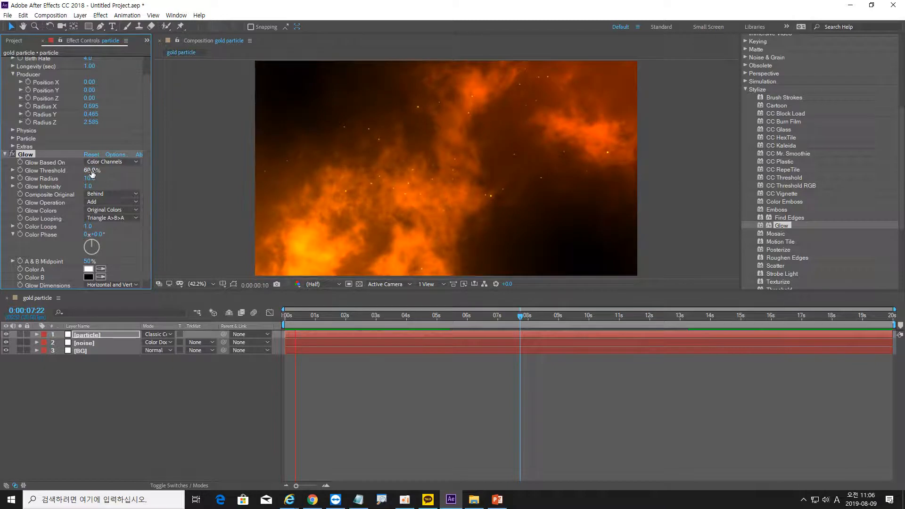
drag(88, 170, 140, 183)
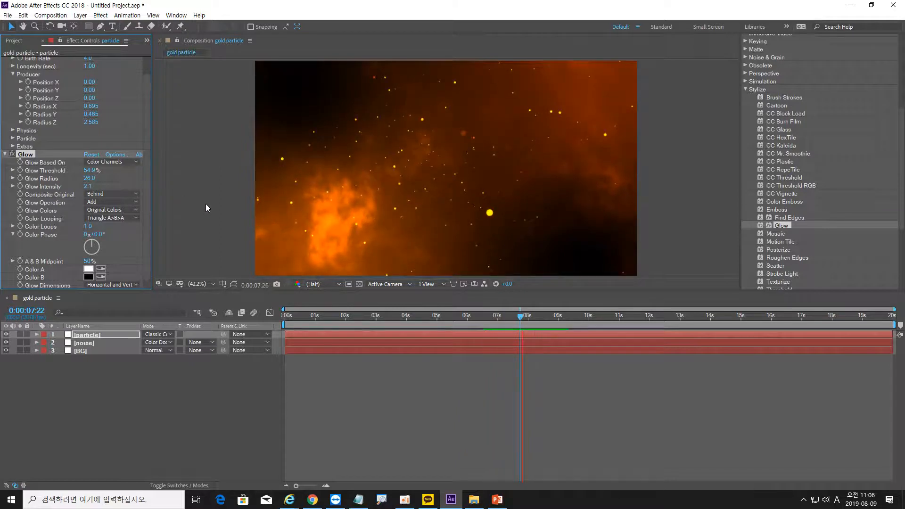
Duplicate the particle layer as "blur particle" and place the copy directly below the original.
click(131, 333)
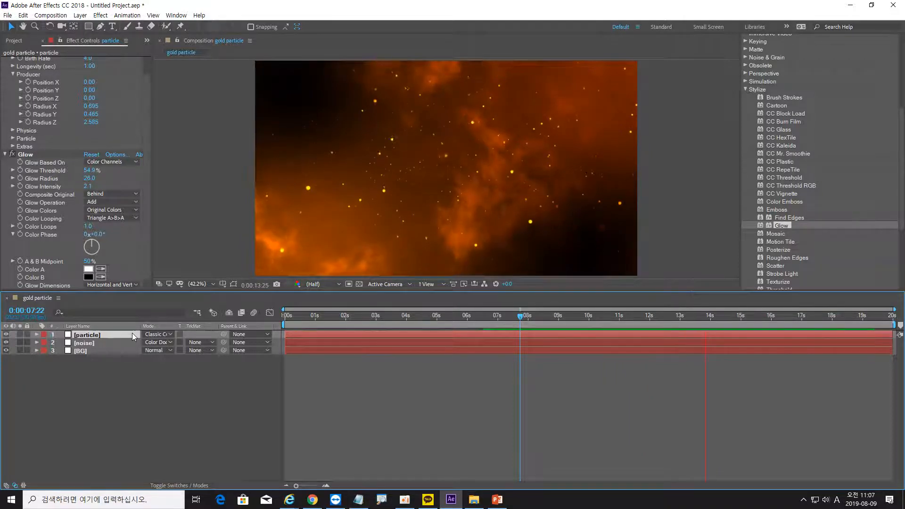
key(ctrl+d)
key(Return)
key(Home)
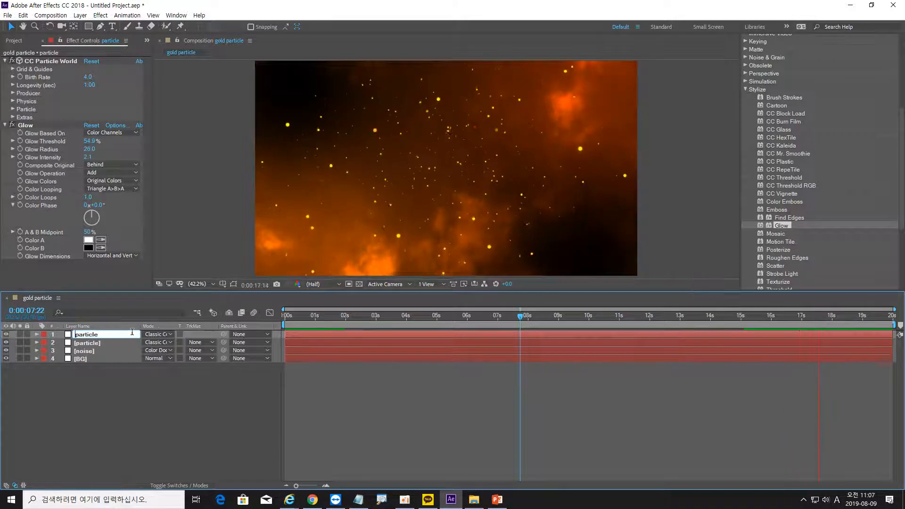
text(blur)
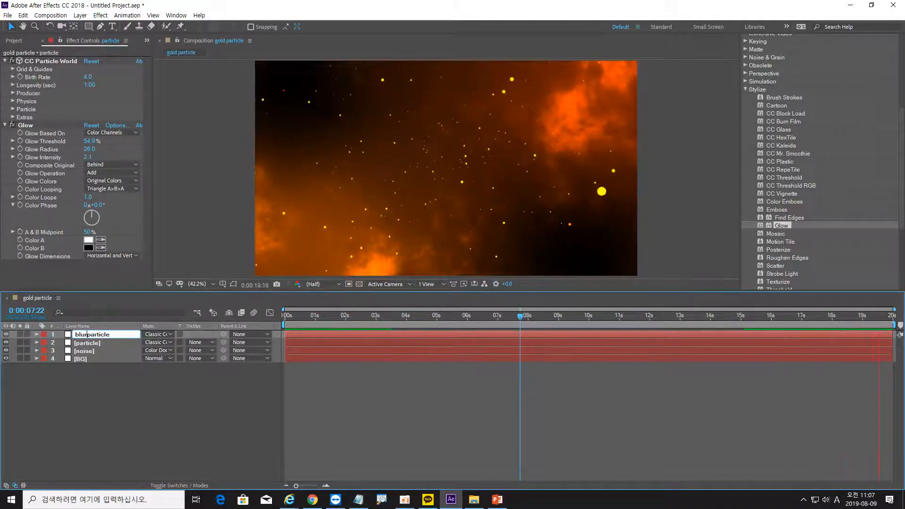
key(Return)
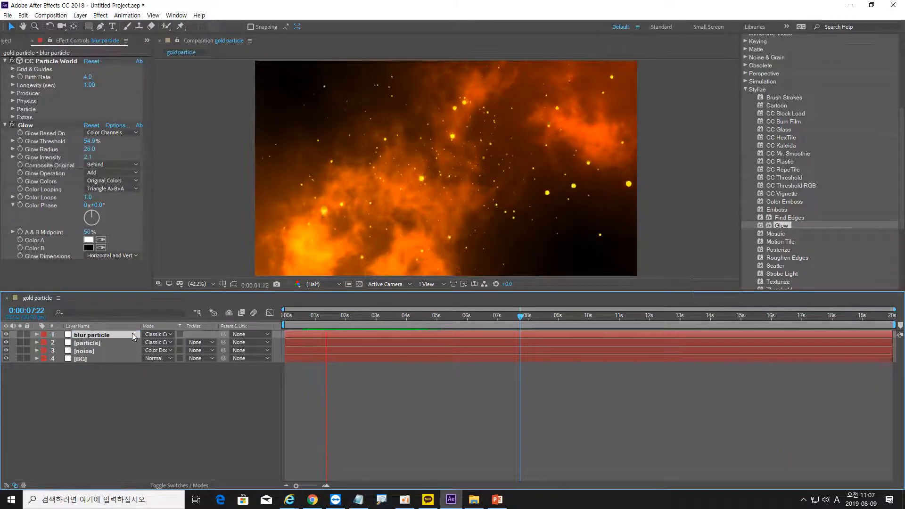
drag(107, 336, 108, 350)
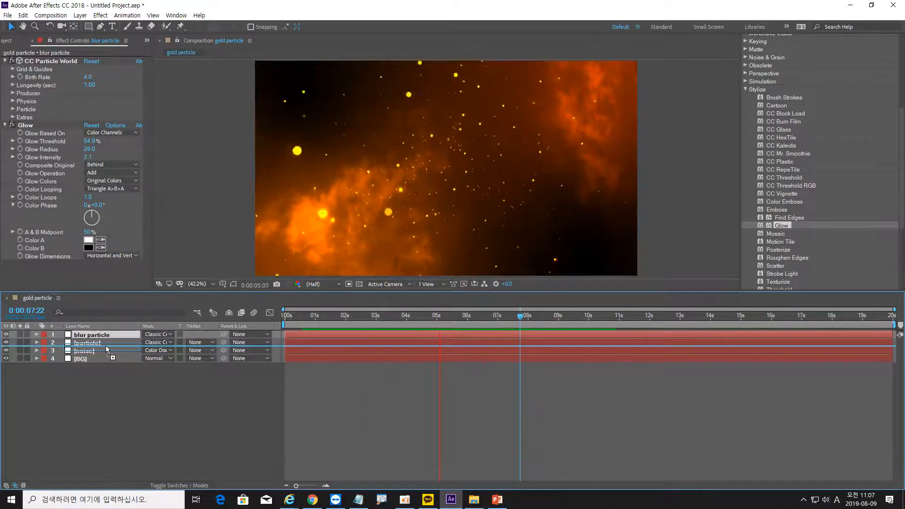
drag(108, 349, 107, 349)
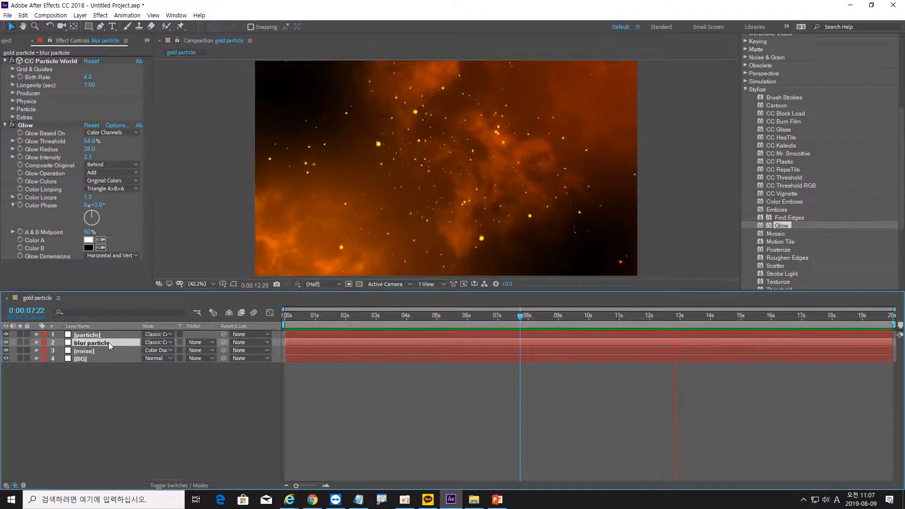
Apply the Camera Lens Blur effect to the blur particle layer.
click(746, 88)
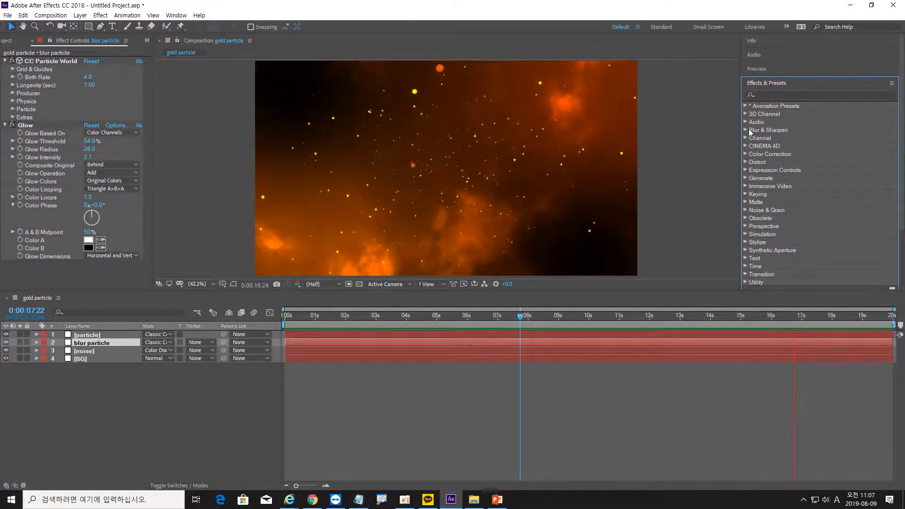
click(745, 130)
click(784, 146)
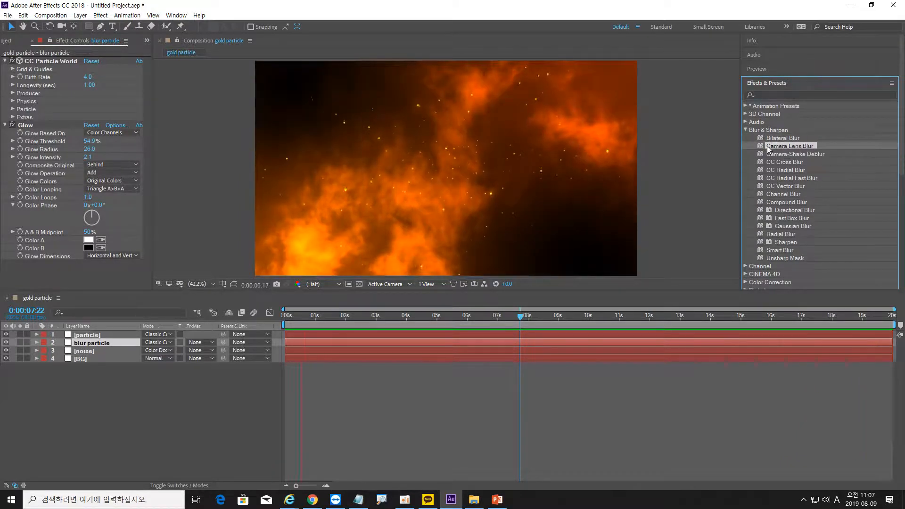
double_click(762, 145)
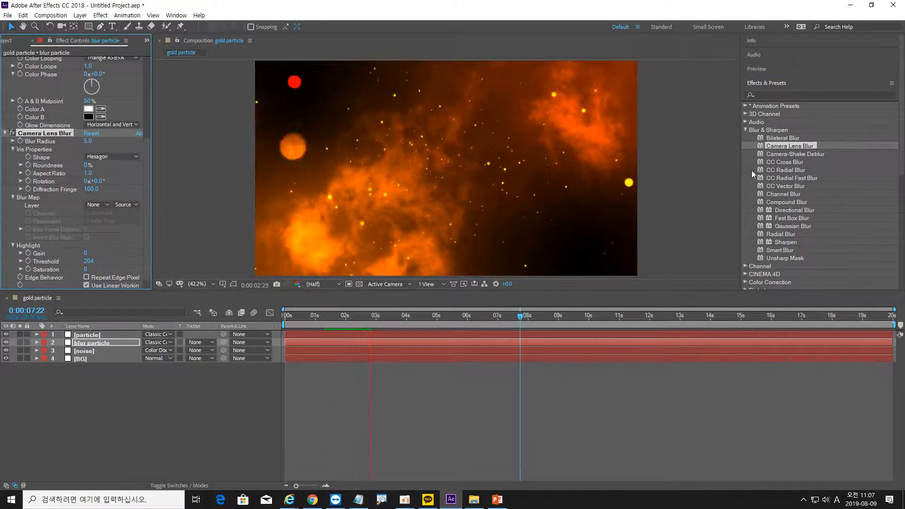
Set the blur particle layer's producer Radius Z to 0.235 and its Position Z to 0.46.
click(109, 343)
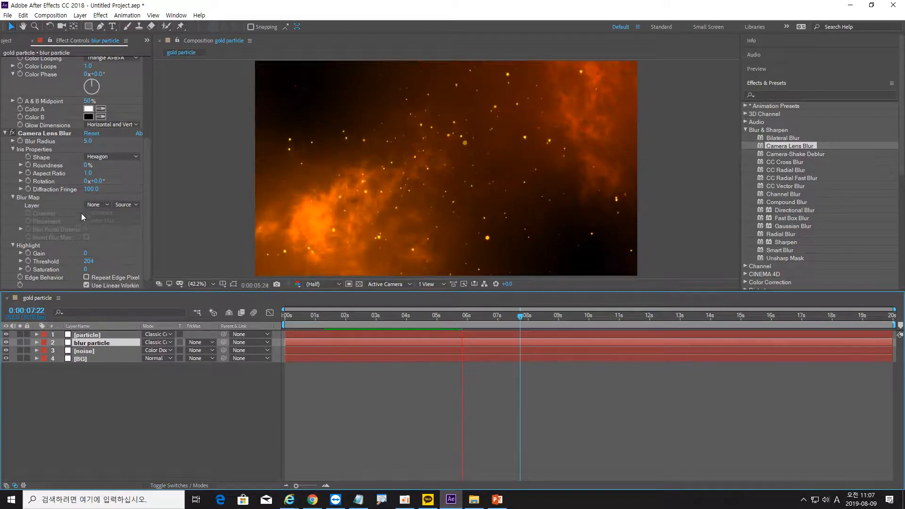
click(53, 134)
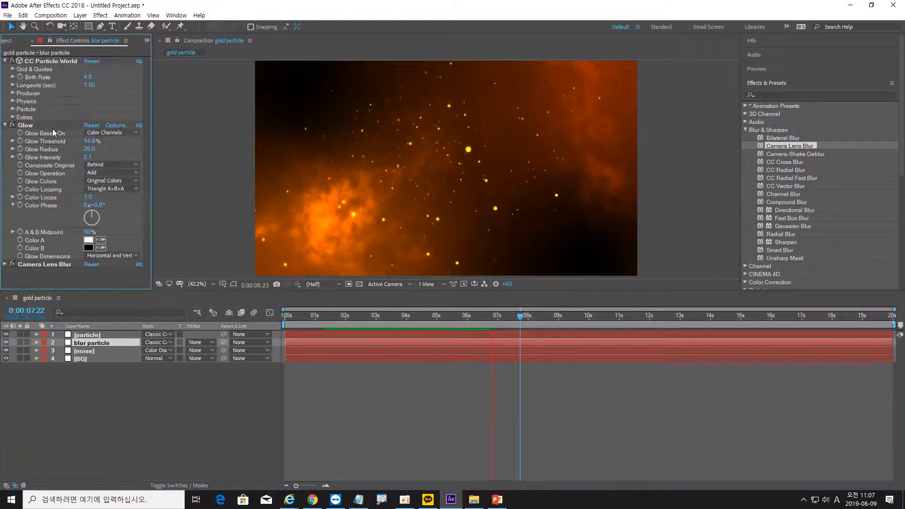
click(13, 94)
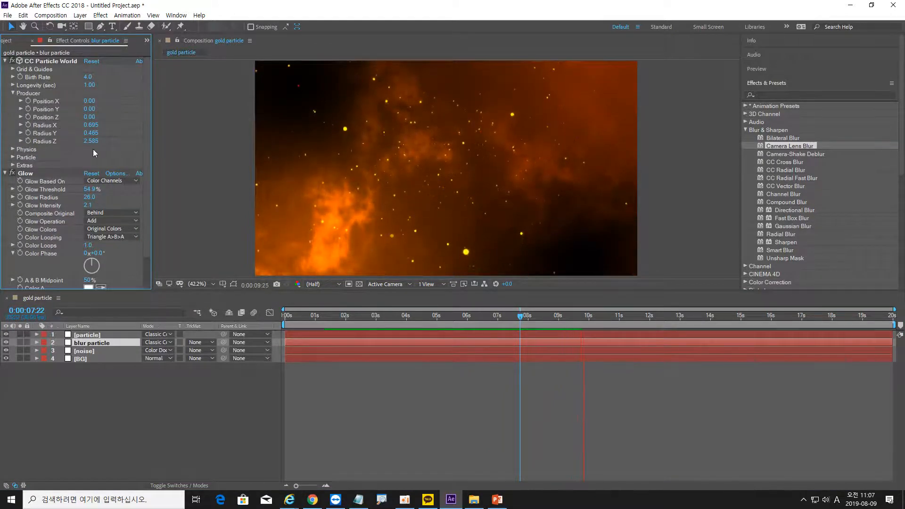
drag(96, 145, 71, 143)
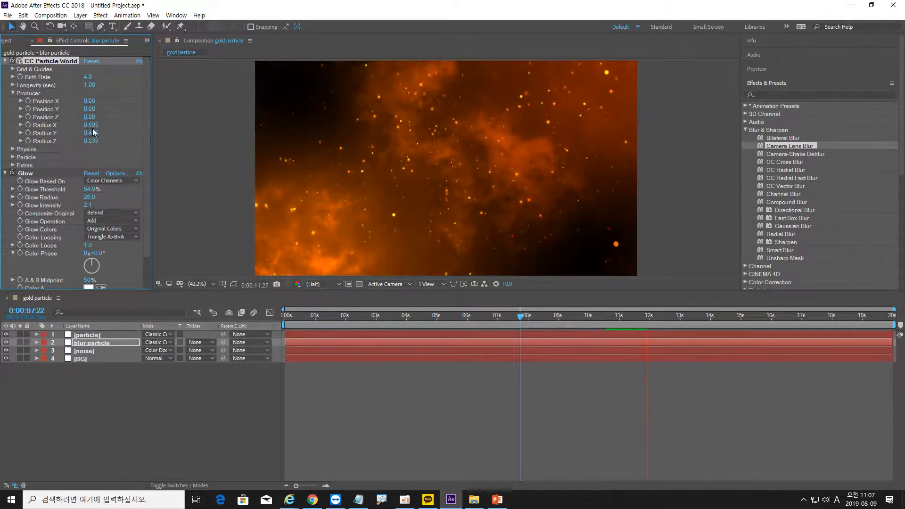
drag(67, 123, 55, 125)
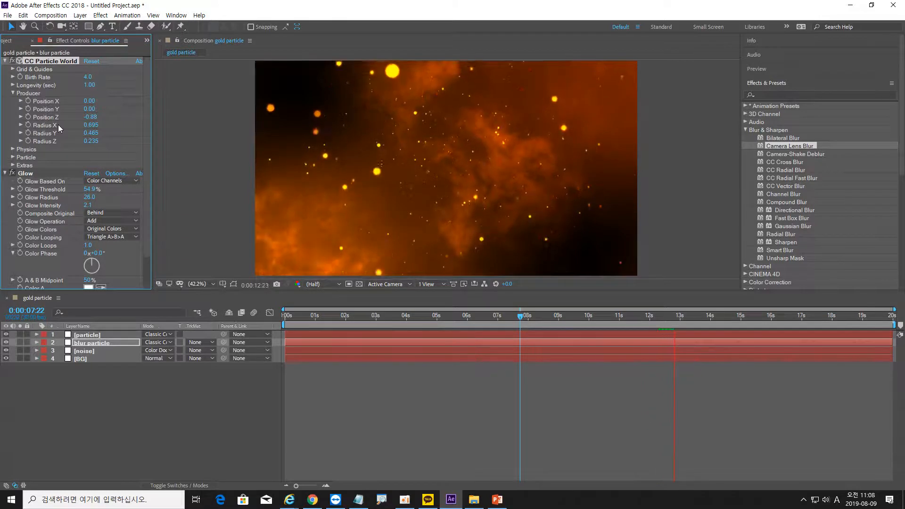
drag(58, 124, 131, 128)
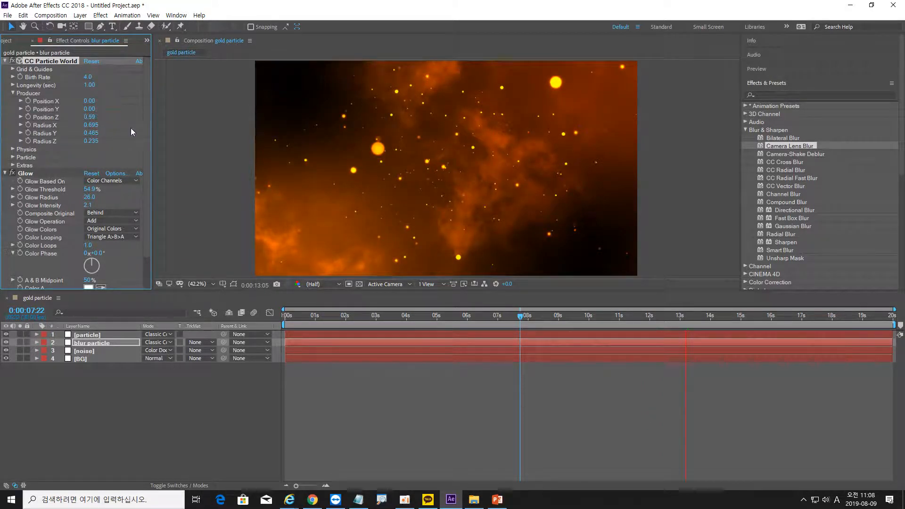
Widen the blur particle producer to Radius Y 7.295 and Radius Z 3.515.
click(91, 141)
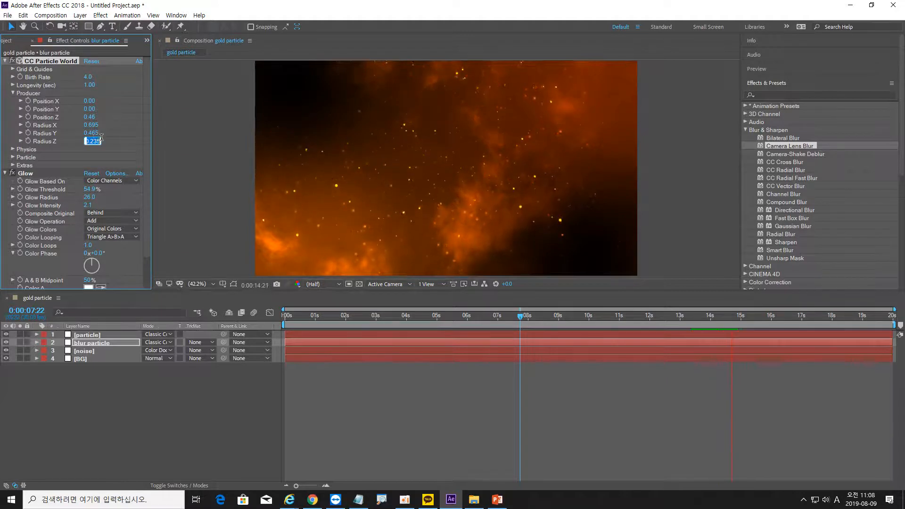
drag(92, 135, 177, 137)
drag(358, 144, 424, 146)
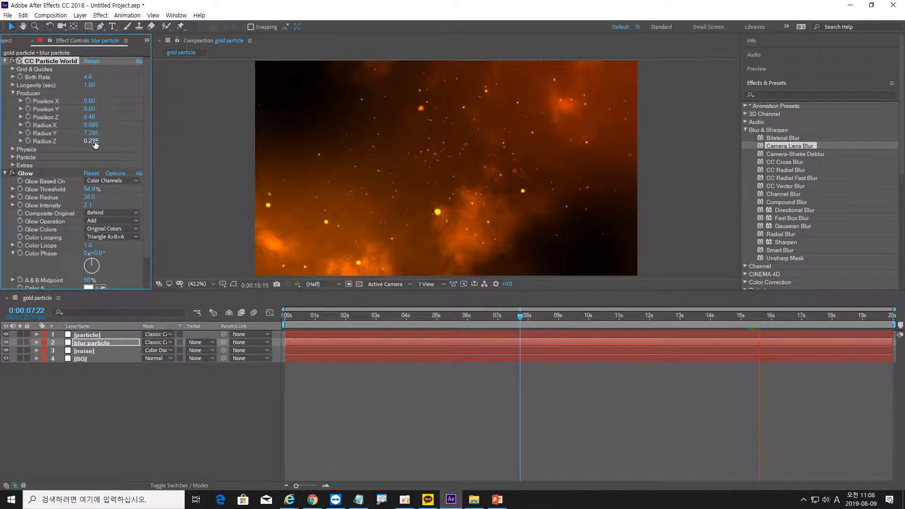
drag(146, 142, 185, 143)
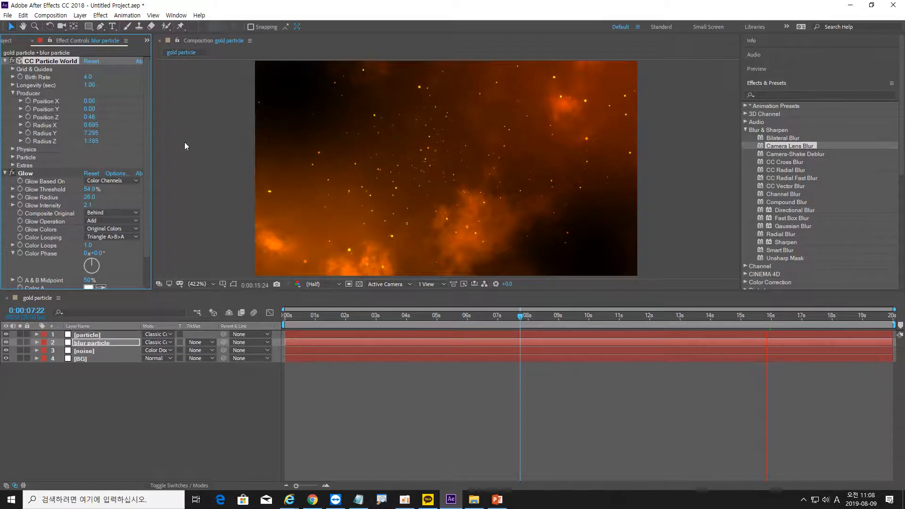
drag(243, 143, 429, 201)
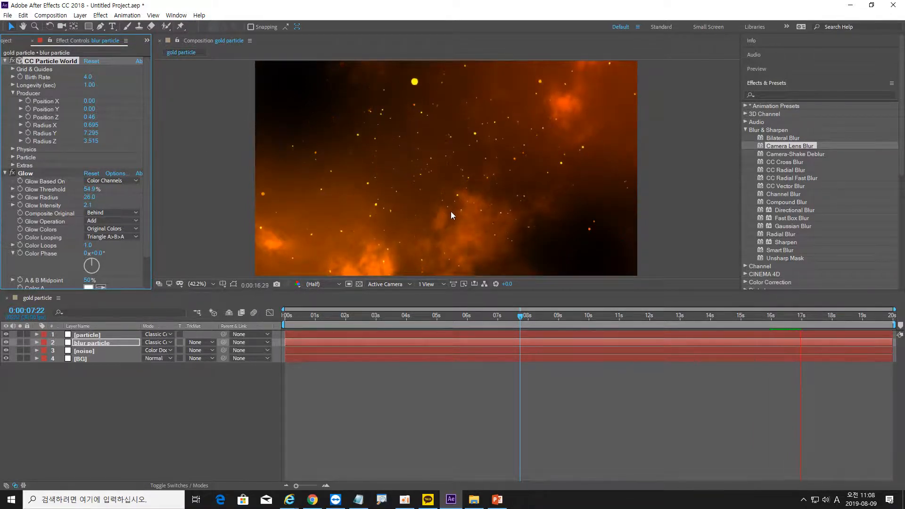
Raise the blur particle layer's birth rate to 6 and its physics velocity to 5.08.
click(88, 78)
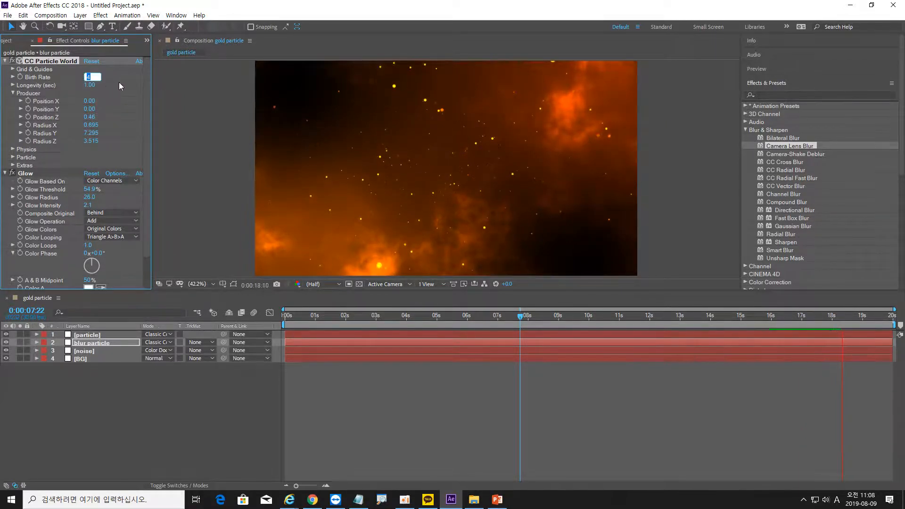
key(Return)
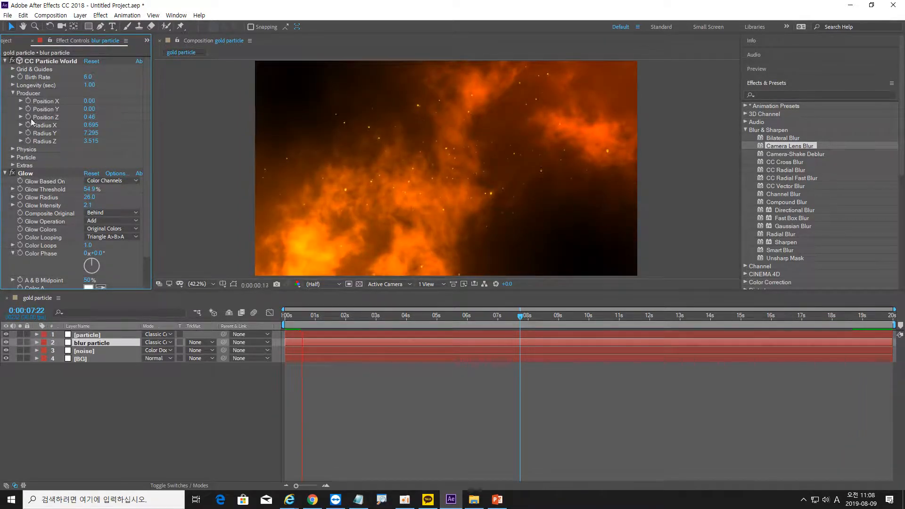
click(13, 149)
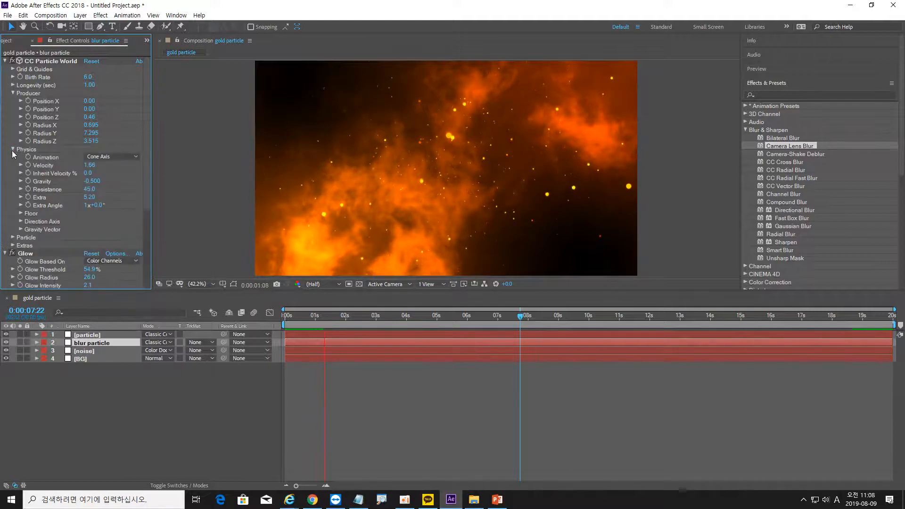
drag(89, 168, 174, 164)
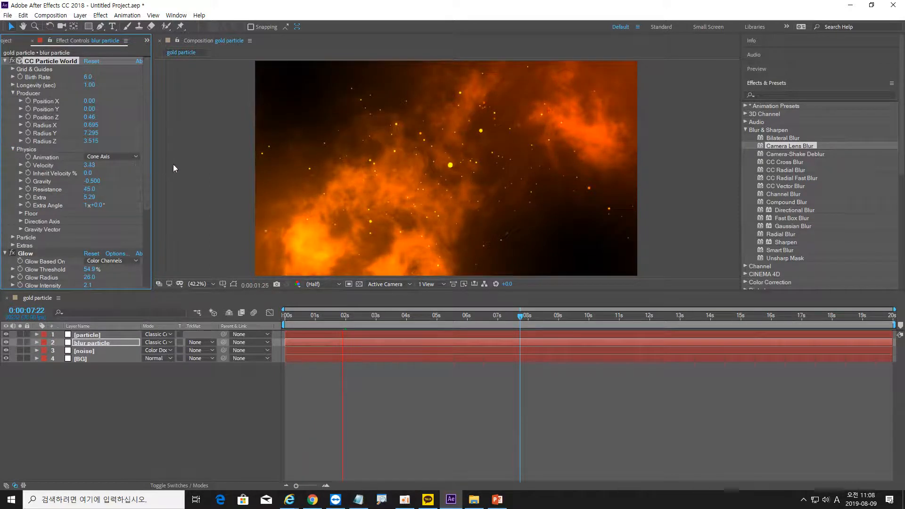
drag(247, 164, 687, 262)
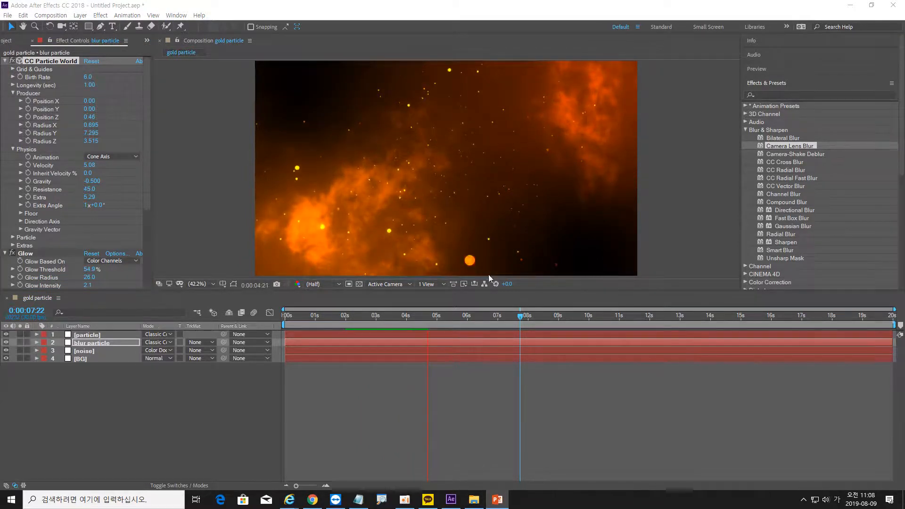
Create a two-node camera layer named Camera 1 with the 50mm preset.
click(177, 377)
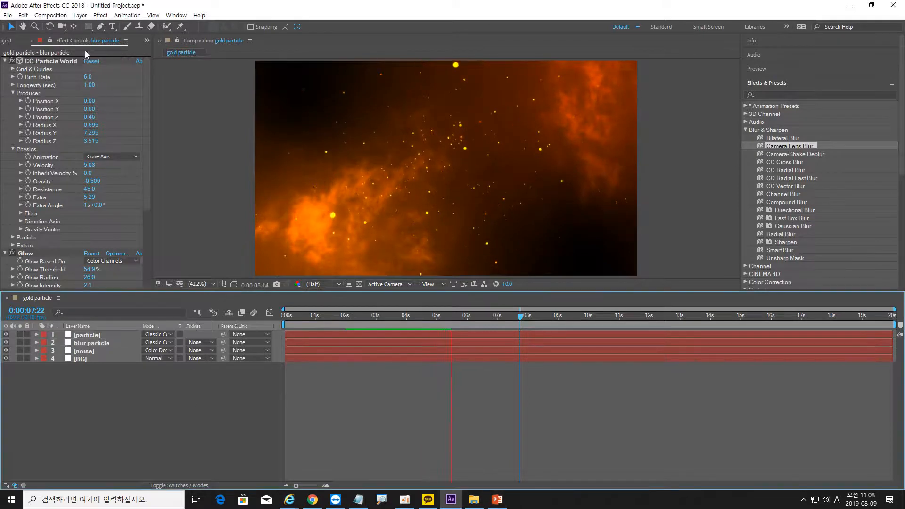
click(80, 15)
mouse_move(94, 26)
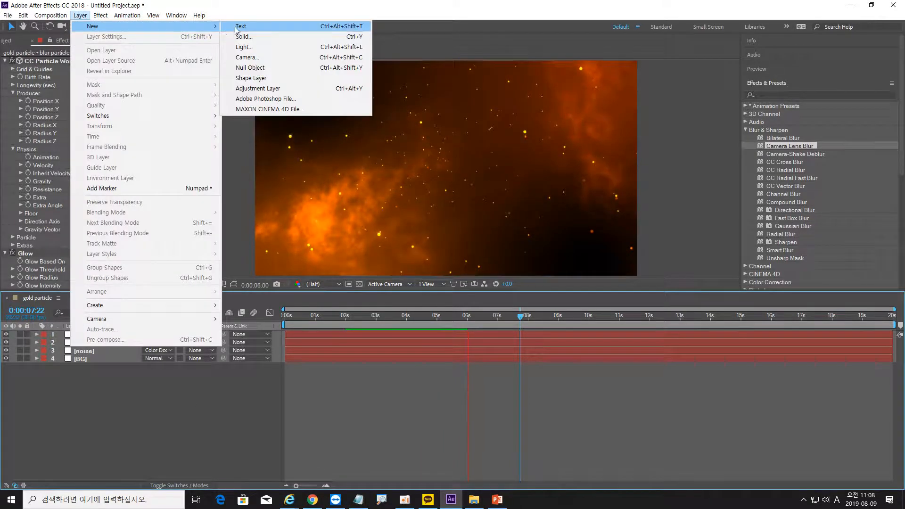
click(250, 57)
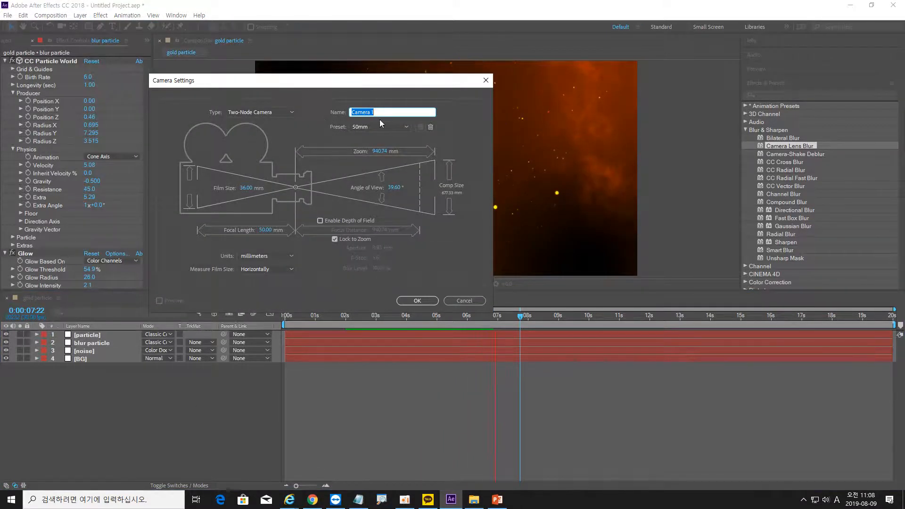
click(385, 125)
click(384, 202)
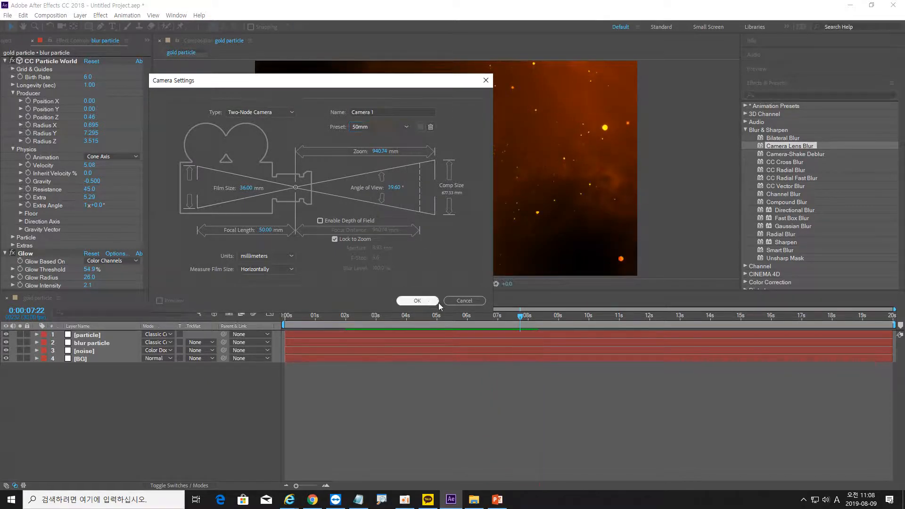
click(424, 301)
Set a Position keyframe on the Camera 1 layer at the start of the composition.
drag(520, 315, 254, 317)
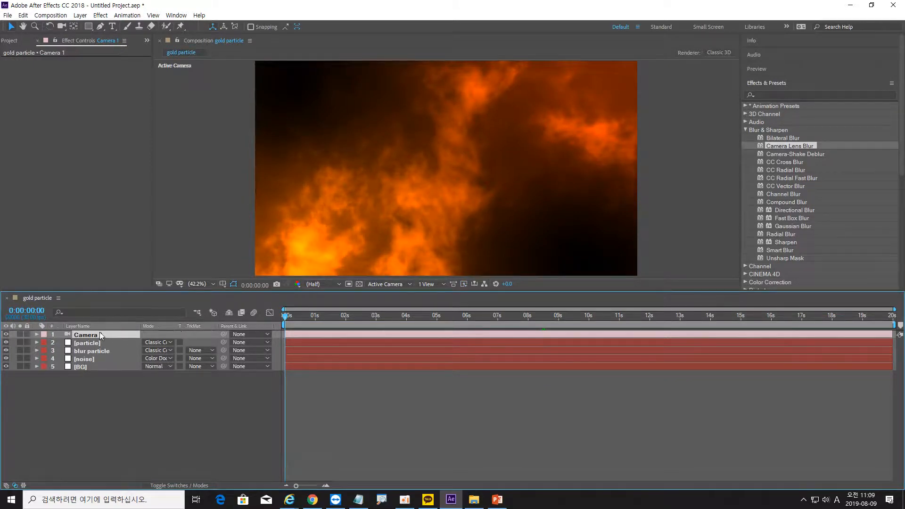
key(p)
click(61, 342)
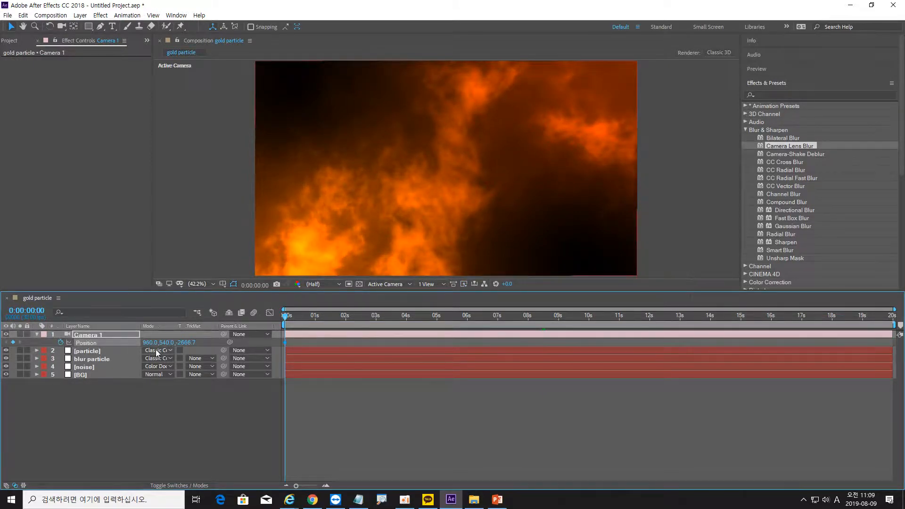
Orbit Camera 1 at 13 seconds to a Position of about -1188, 733, -1568 to keyframe the end of its move.
drag(286, 318, 681, 321)
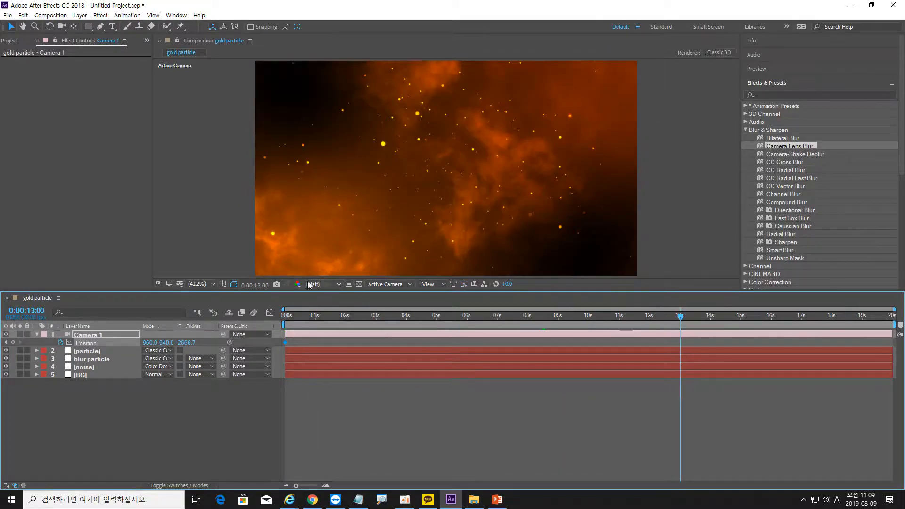
click(61, 27)
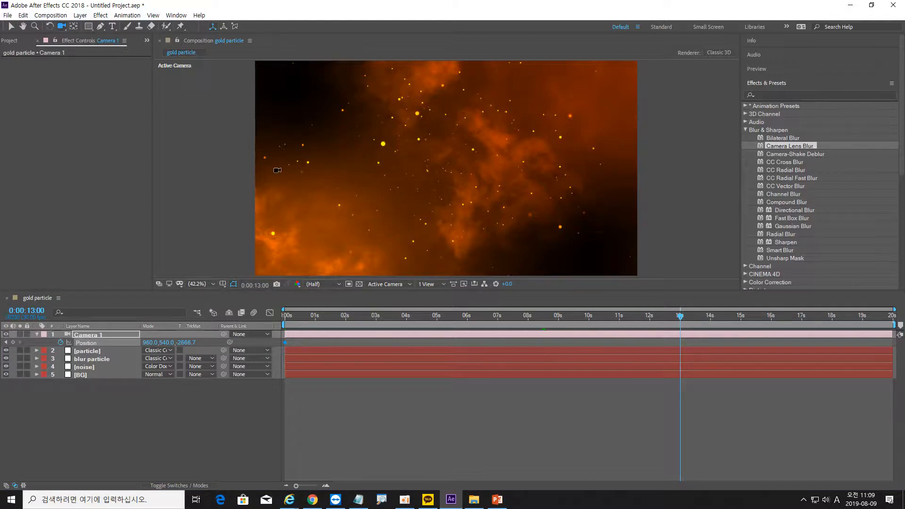
drag(280, 169, 616, 226)
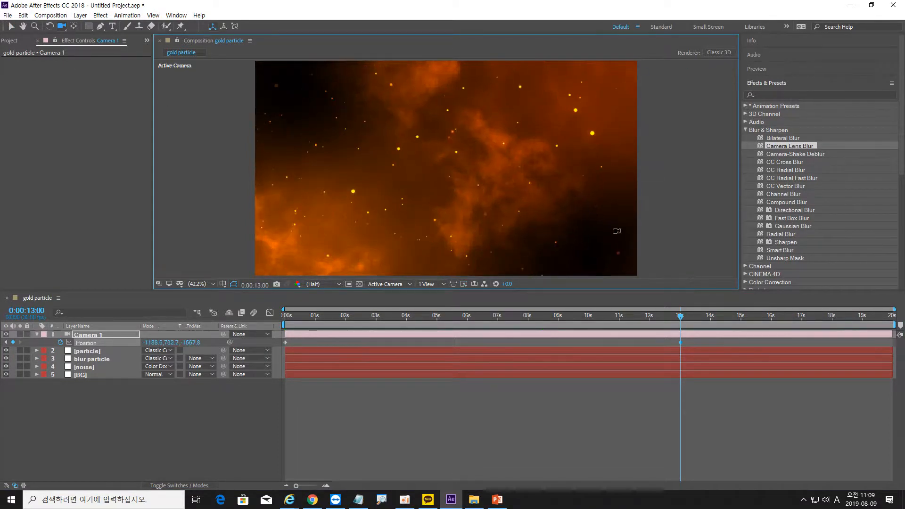
Apply easing to the camera's 13-second Position keyframe and preview the camera move.
click(679, 342)
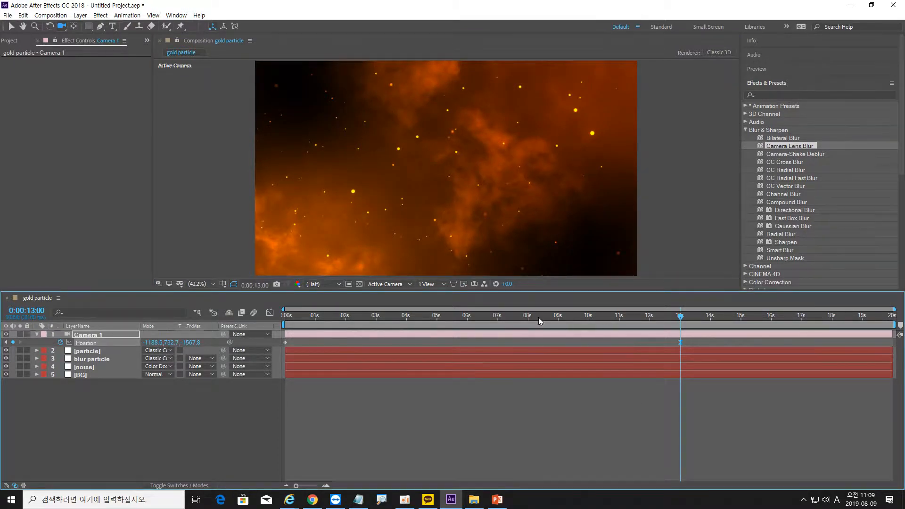
key(space)
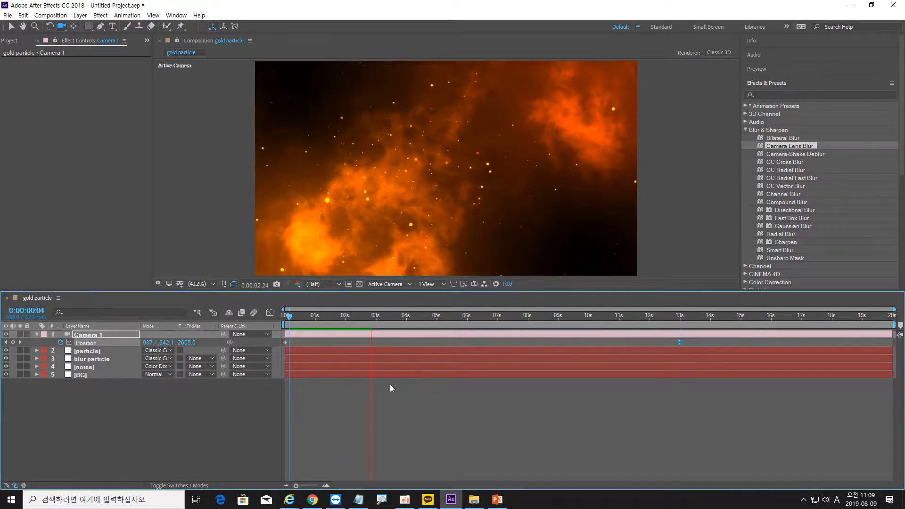
key(space)
Pre-compose the camera and all four other layers as Pre-comp 1, moving all attributes into the new composition.
drag(234, 405, 126, 343)
right_click(129, 339)
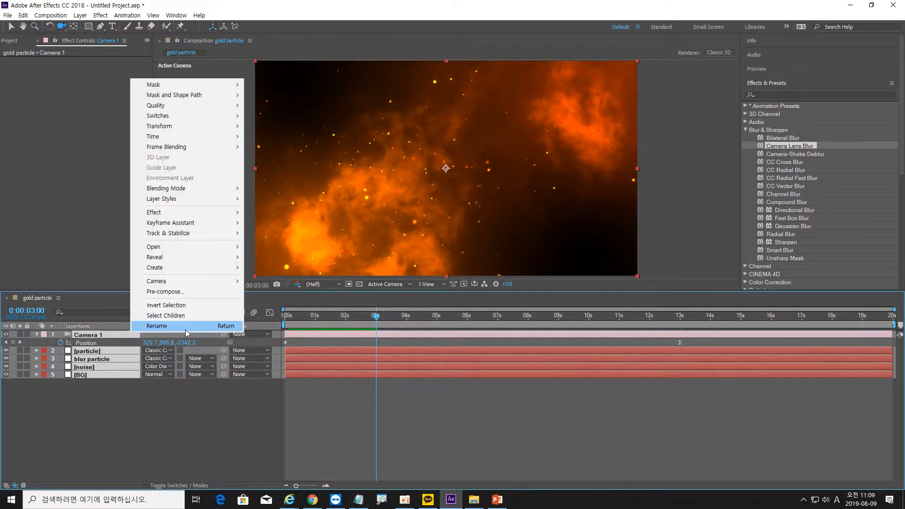
click(183, 291)
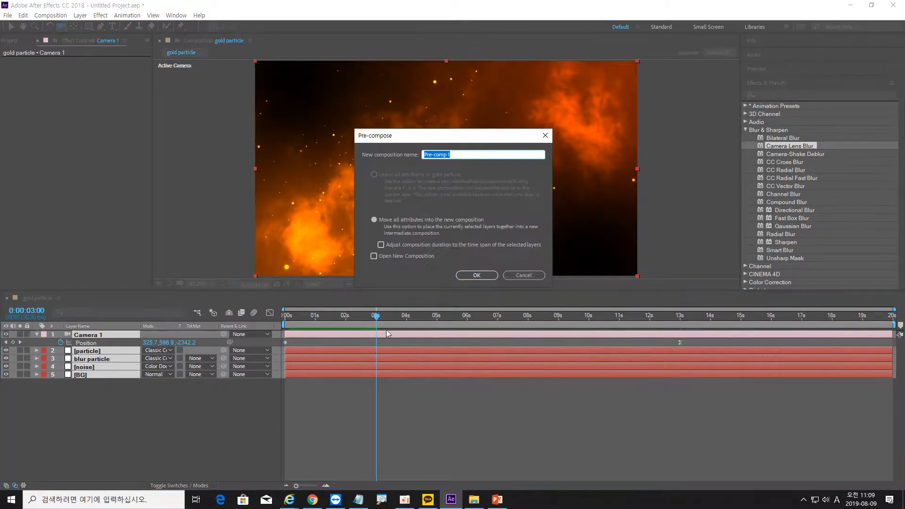
click(482, 276)
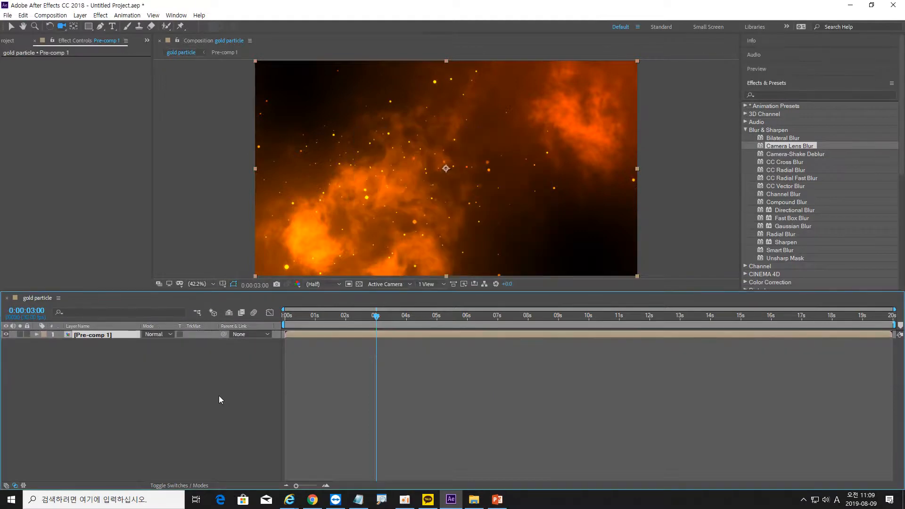
Add a text layer reading MOTION GRAPHICS above the pre-composed layer.
click(183, 381)
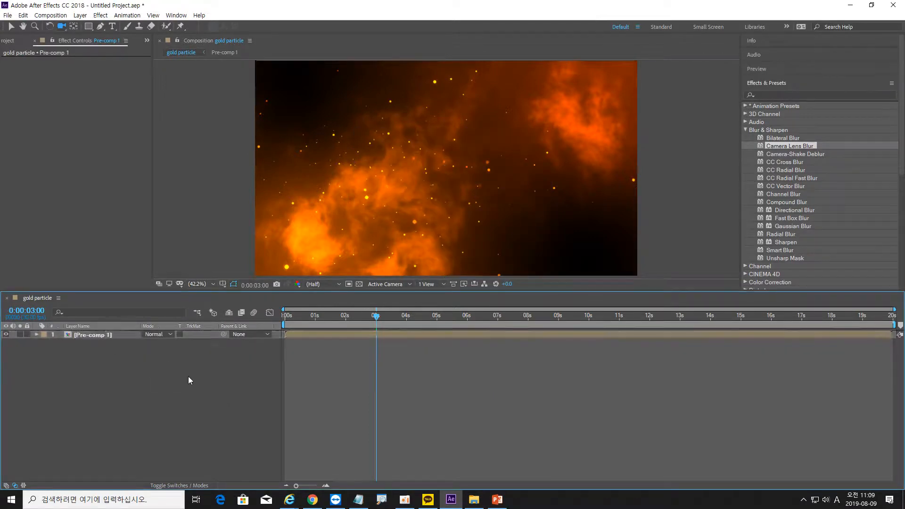
click(113, 28)
click(394, 169)
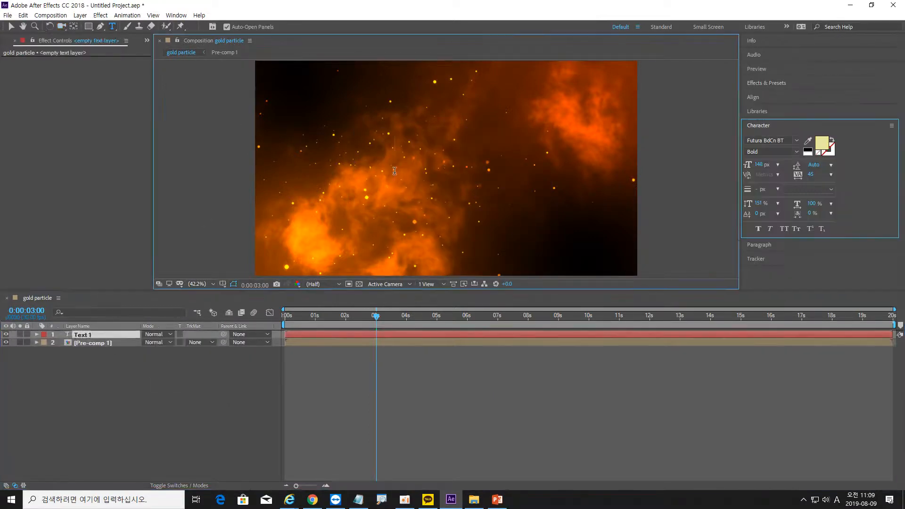
text(MOTION)
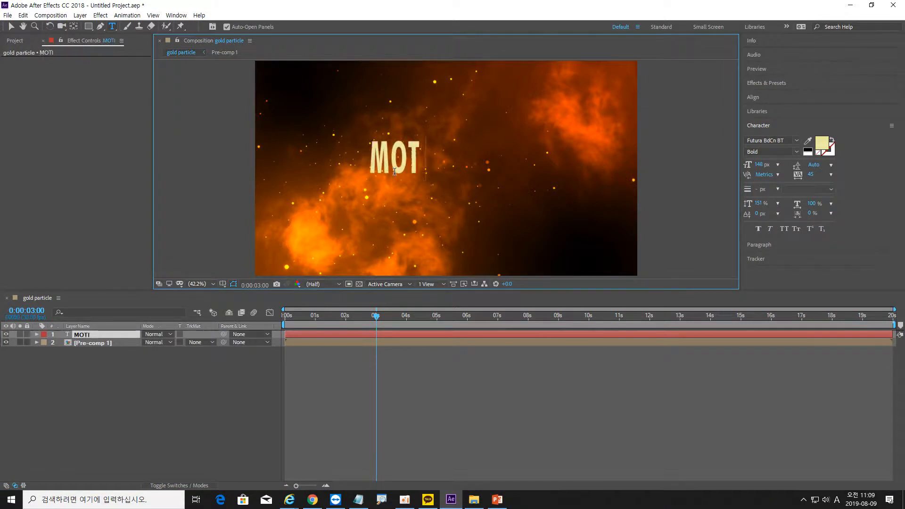
text( GR)
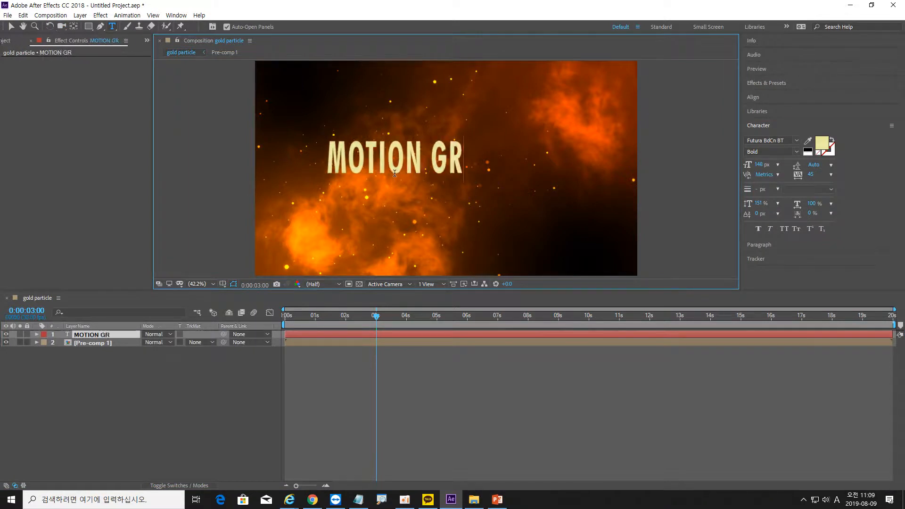
text(APHICS)
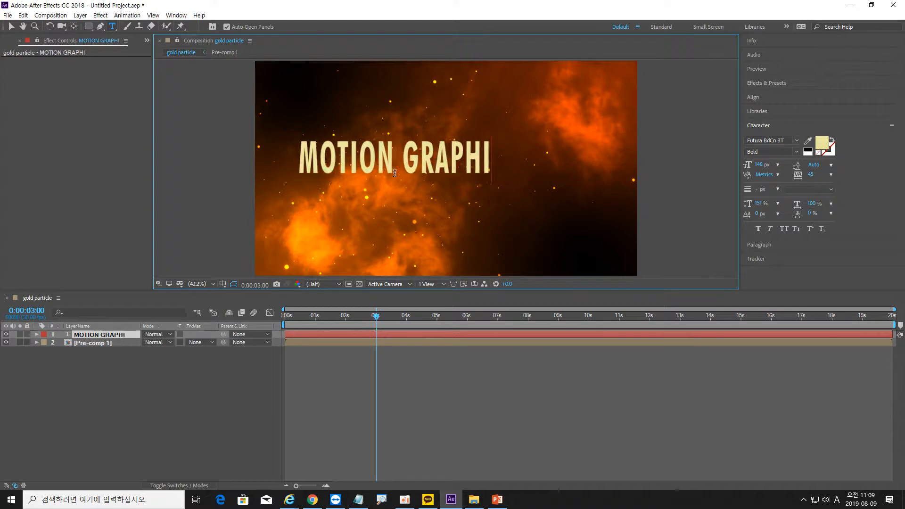
click(11, 26)
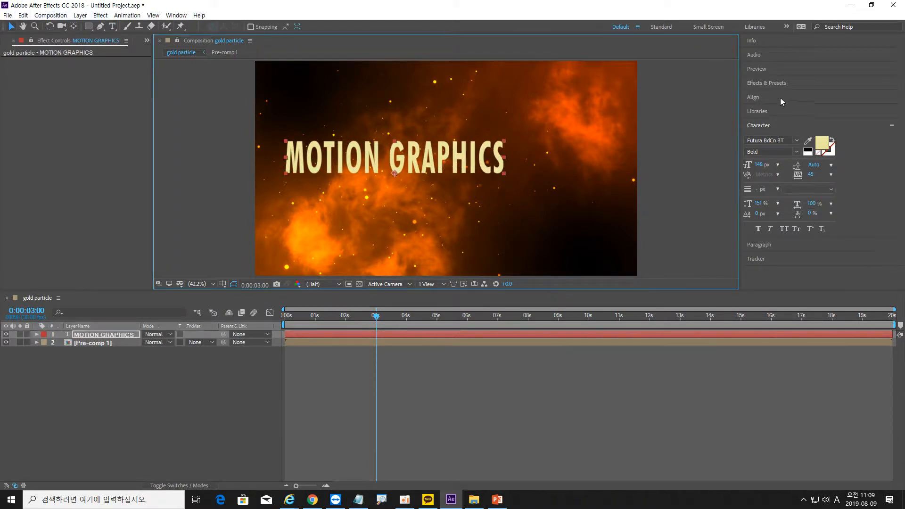
Centre the MOTION GRAPHICS text horizontally and vertically in the composition.
click(753, 97)
click(766, 121)
click(814, 121)
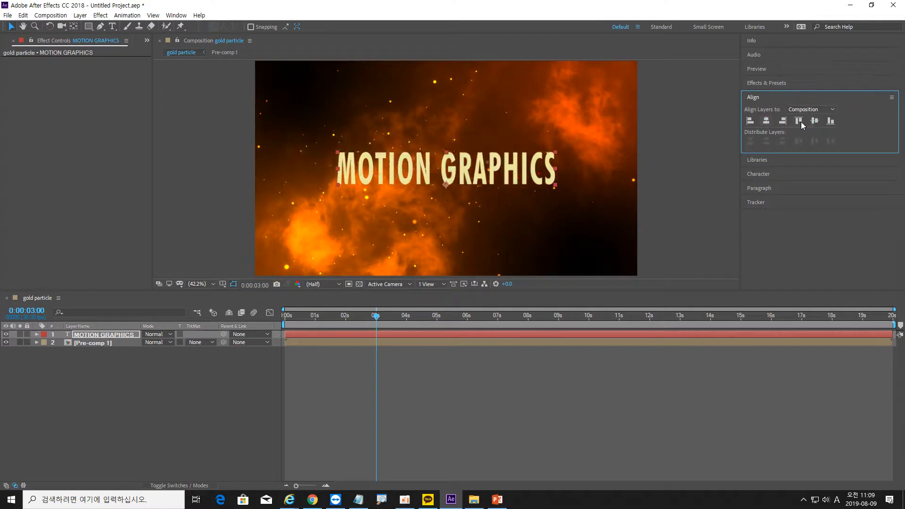
Apply the 3D Rotate around Circle text animation preset to the MOTION GRAPHICS layer at 3 seconds and preview it.
click(765, 83)
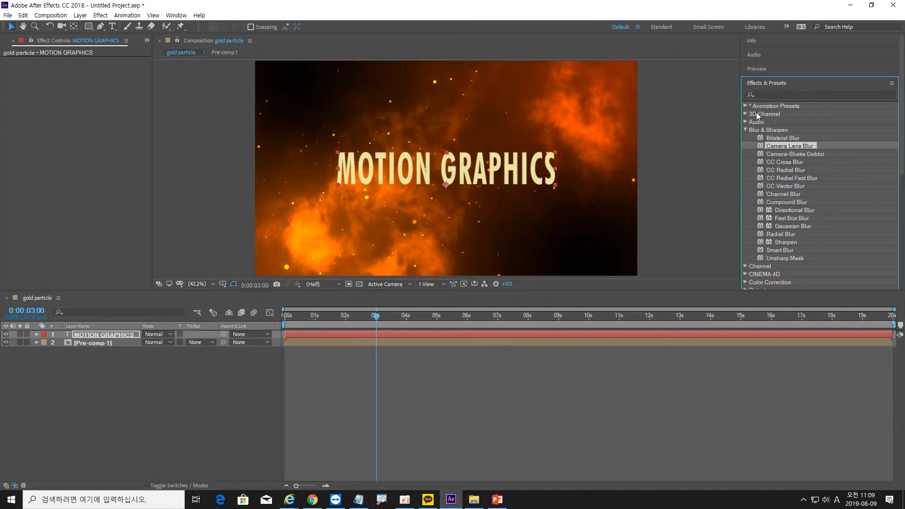
click(745, 130)
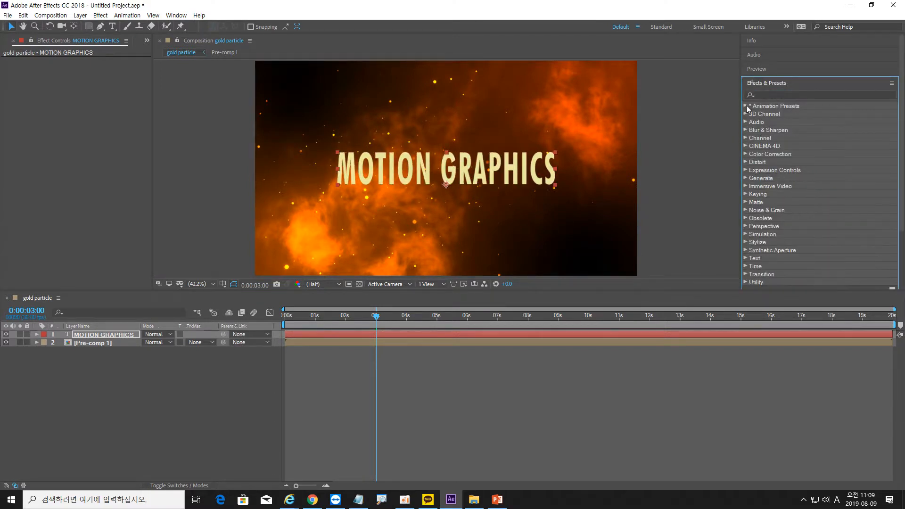
click(746, 107)
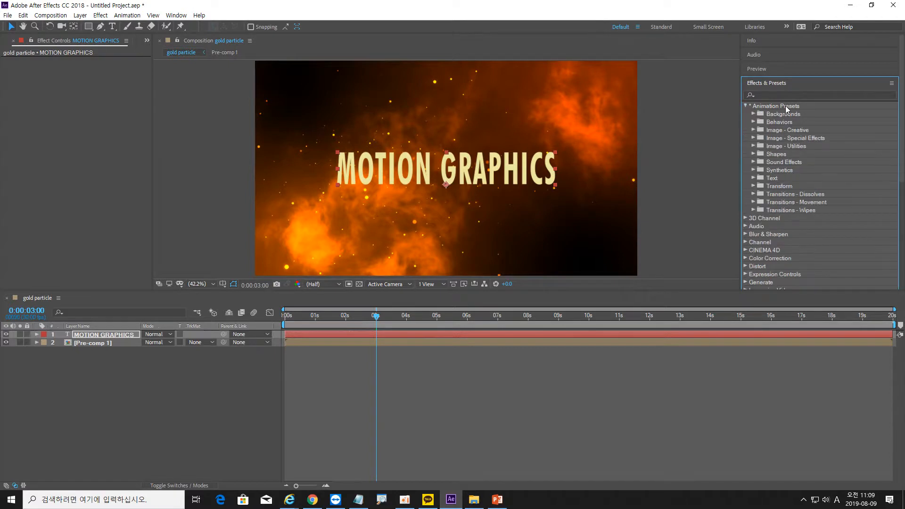
click(754, 178)
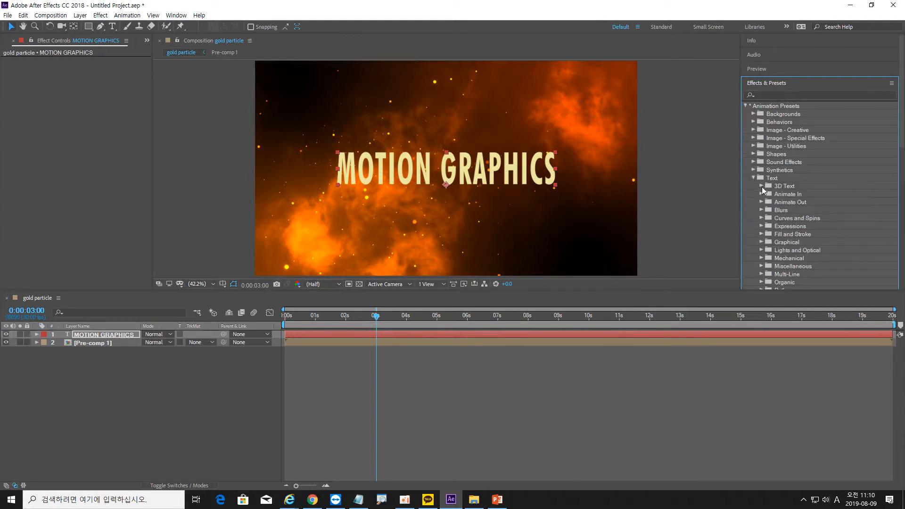
click(762, 188)
scroll(834, 181, down, 5)
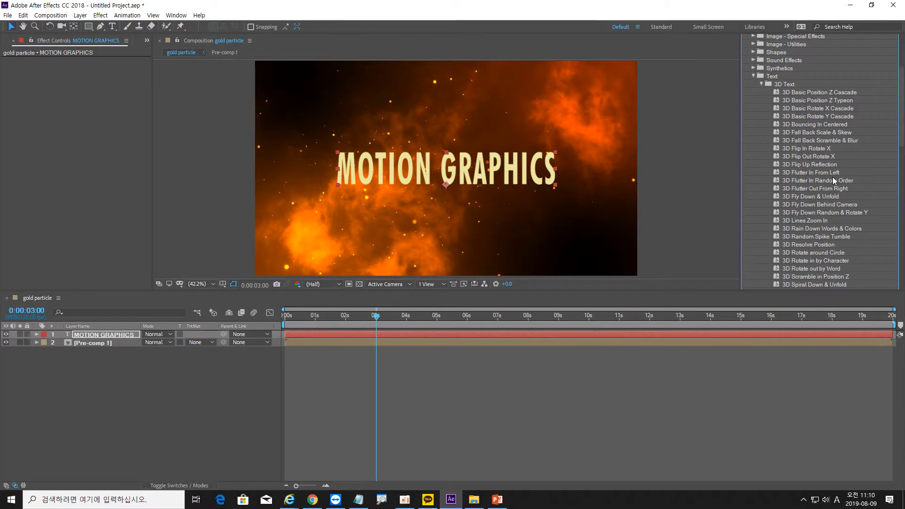
scroll(834, 181, down, 3)
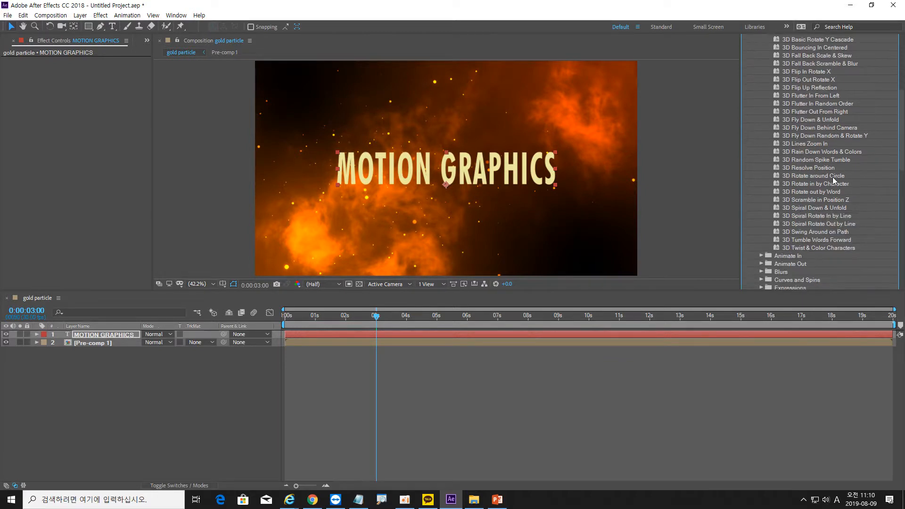
scroll(834, 181, up, 1)
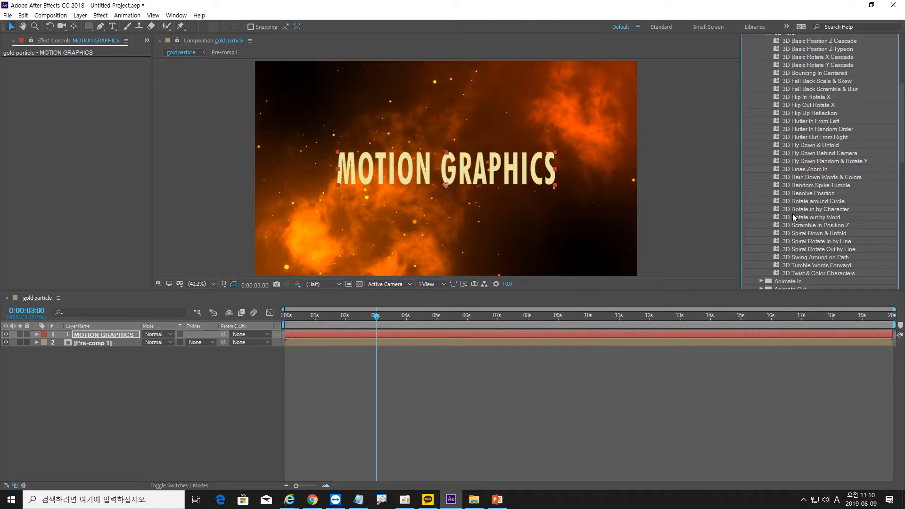
double_click(792, 200)
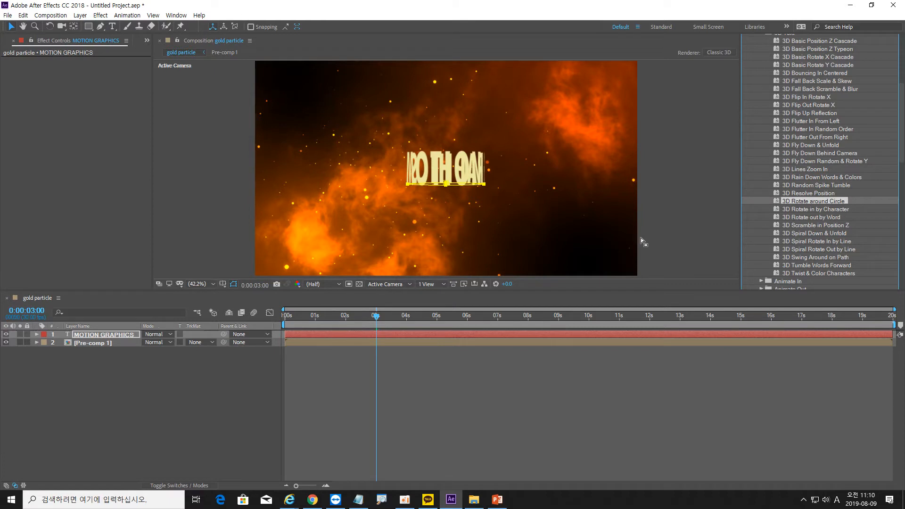
key(space)
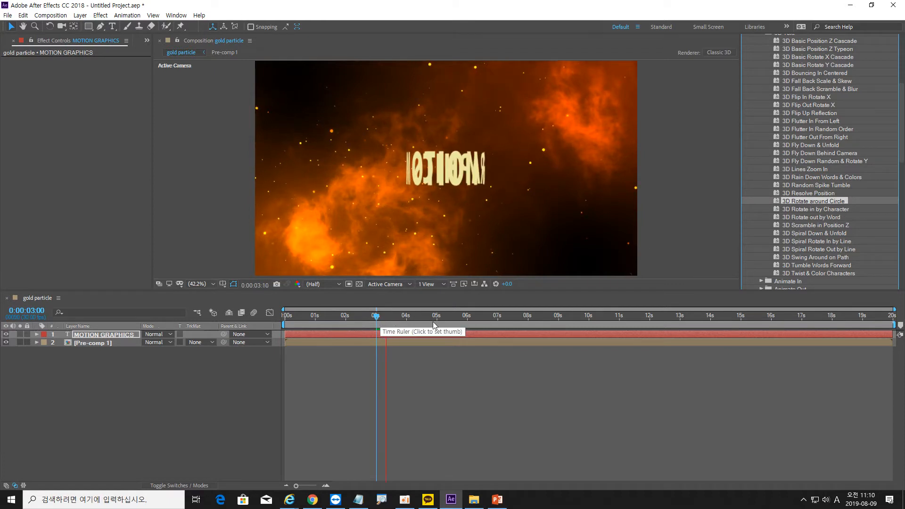